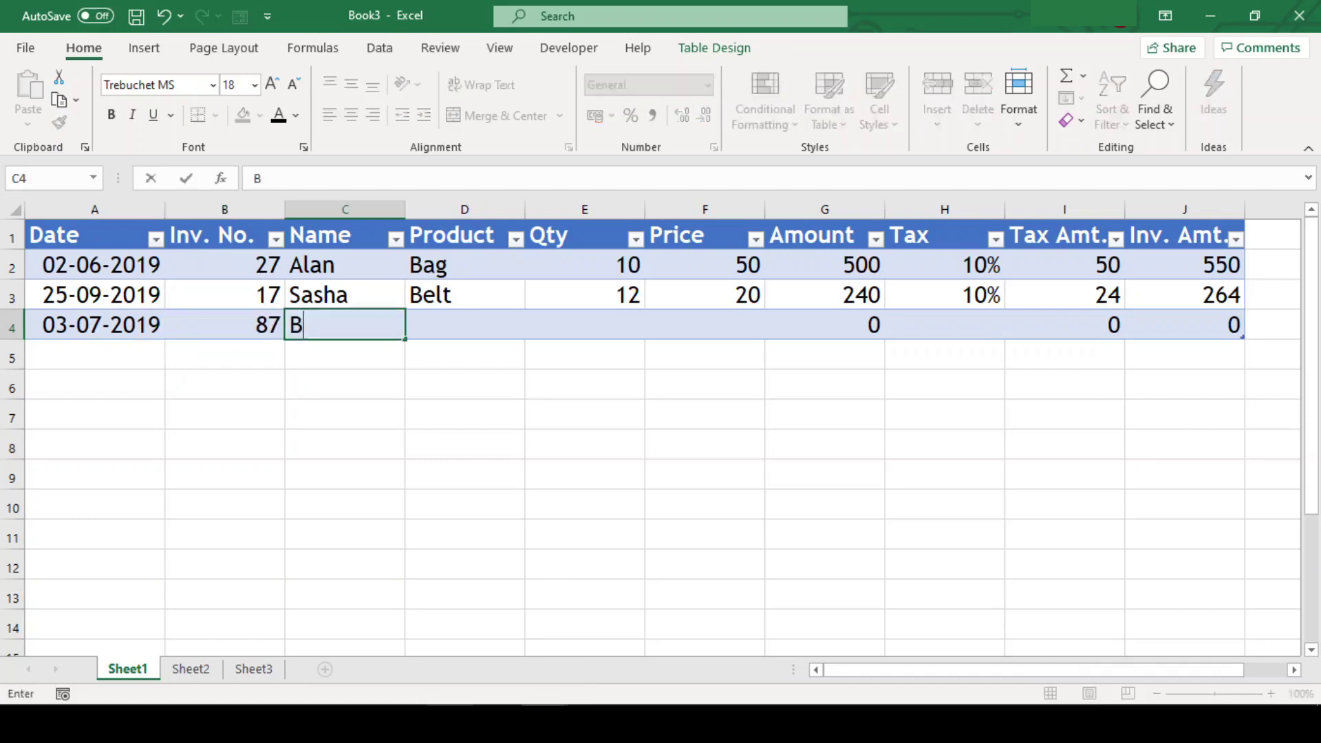
# Complete row 4 with the customer's name, product Shirt, quantity 7, price 30 and tax 2%
pyautogui.press('Tab')
pyautogui.write('7')
pyautogui.press('Tab')
pyautogui.write('30')
pyautogui.press('Tab')
pyautogui.press('Tab')
pyautogui.write('2')
pyautogui.press('Tab')
pyautogui.press('Left')
pyautogui.write('2%')
pyautogui.click(825, 355)
# Start a new record in row 5 with date 01-11-2019, invoice number 51, the customer's name and product Jacket
pyautogui.click(94, 355)
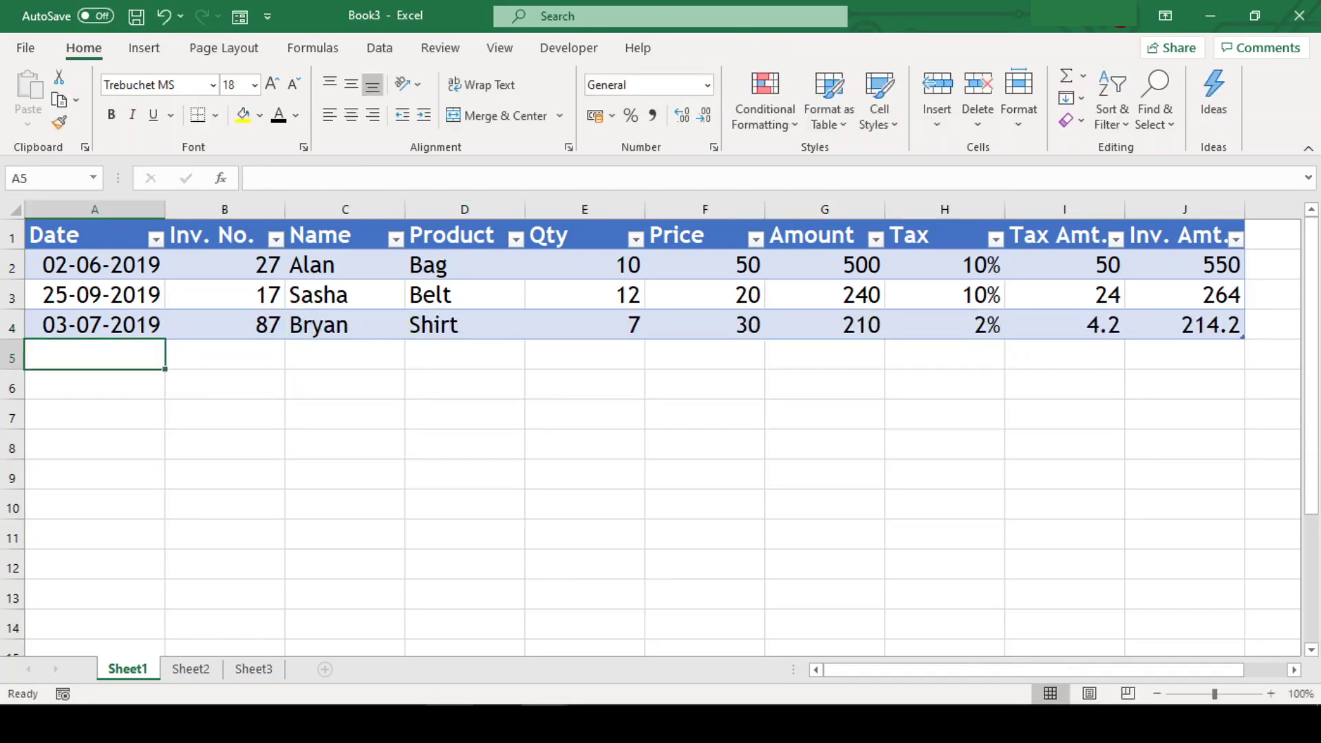
pyautogui.write('01/11/2019')
pyautogui.press('Tab')
pyautogui.write('51')
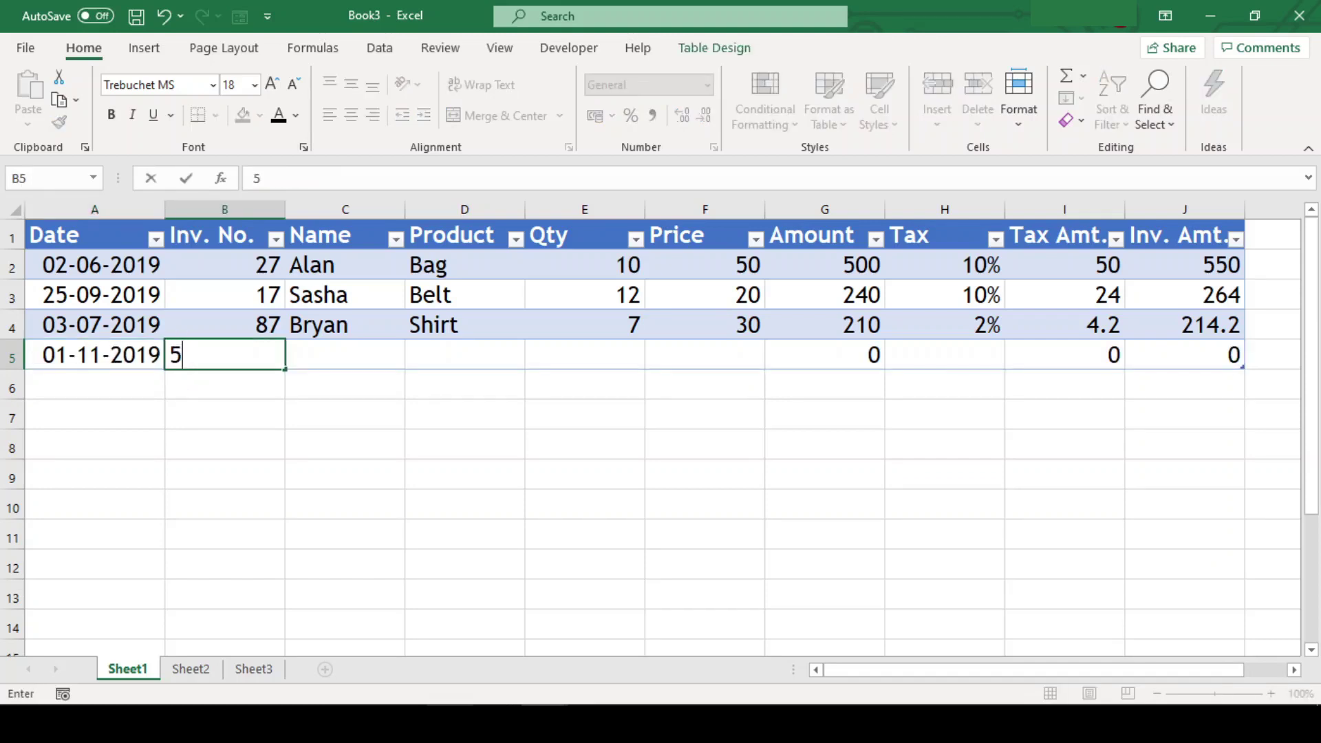
pyautogui.press('Tab')
pyautogui.write('Nadia')
pyautogui.press('Tab')
pyautogui.write('Jacket')
# Enter quantity 3, price 90 and tax 5% for the Jacket record in row 5
pyautogui.press('Tab')
pyautogui.write('3')
pyautogui.press('Tab')
pyautogui.write('90')
pyautogui.press('Tab')
pyautogui.press('Tab')
pyautogui.write('5%')
pyautogui.press('Tab')
pyautogui.click(1262, 362)
# Open the data entry form from a cell in the table and go to a blank new record
pyautogui.click(596, 326)
pyautogui.click(240, 17)
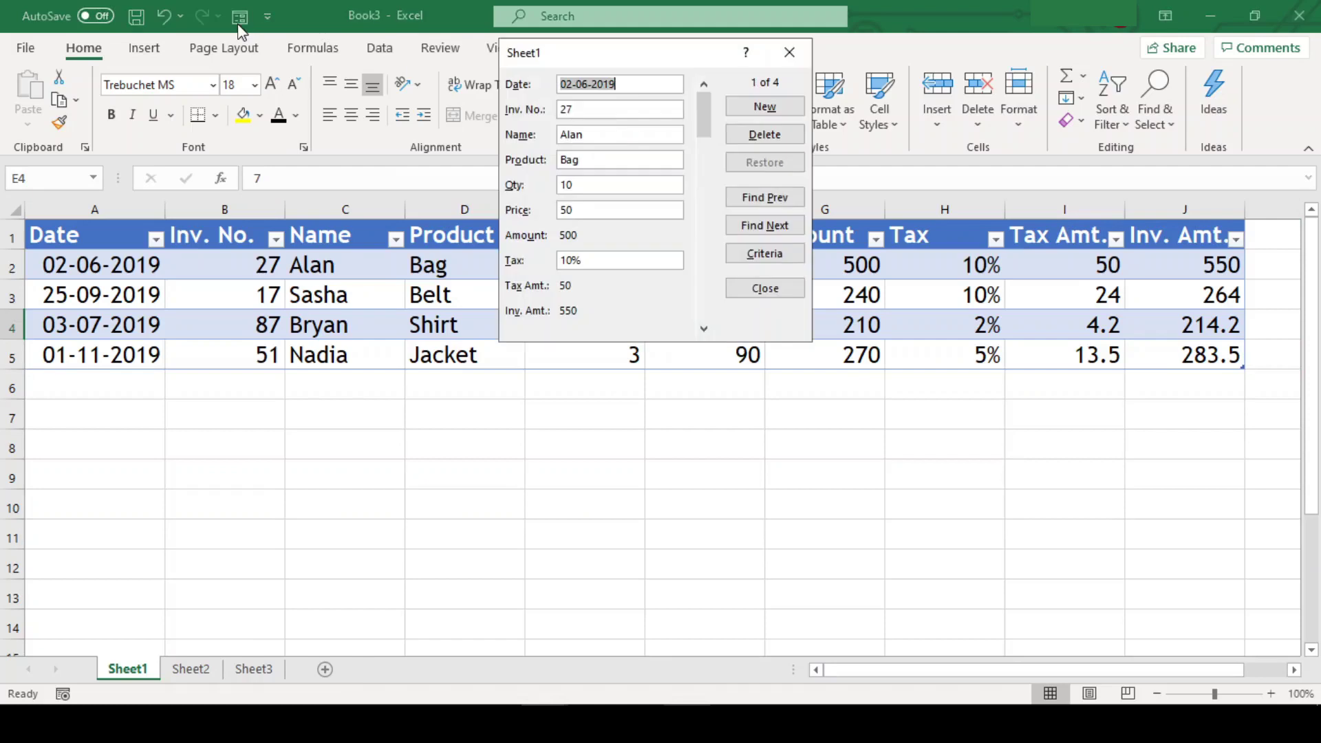
pyautogui.moveTo(704, 116); pyautogui.dragTo(712, 337)
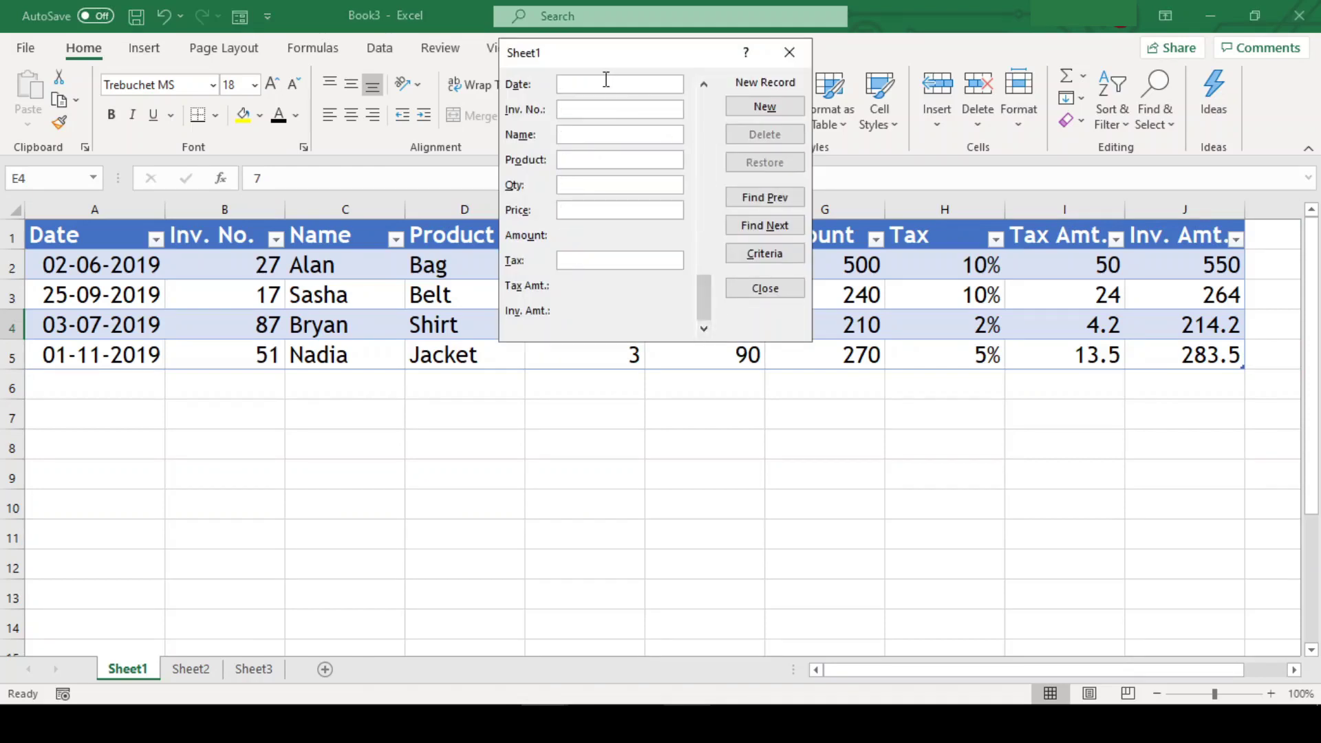
# Add a form record with date 23-01-2020, invoice number 79, the customer's name, product Shoes, quantity 4, price 50 and tax 10%
pyautogui.click(607, 80)
pyautogui.write('23-01-2020')
pyautogui.press('Tab')
pyautogui.write('79')
pyautogui.press('Tab')
pyautogui.write('Ko')
pyautogui.write('Shees')
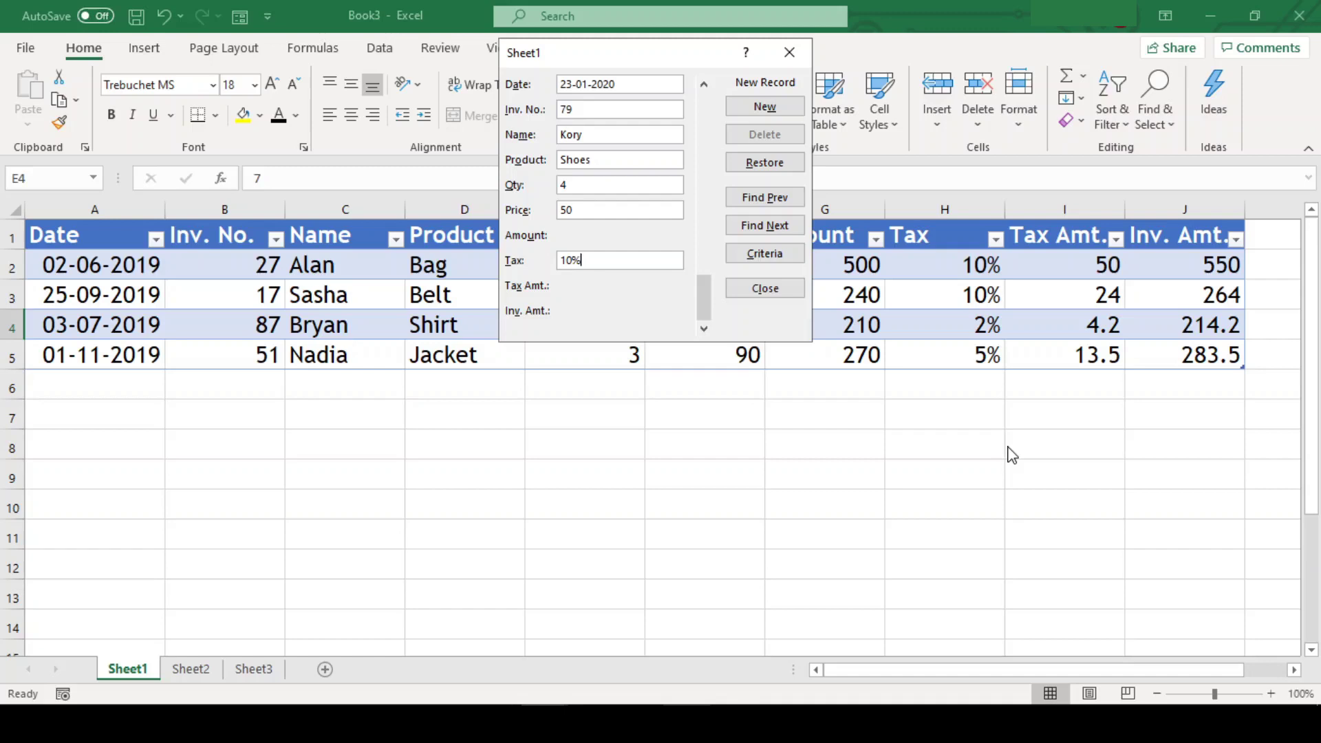
pyautogui.press('Return')
# Add a form record with date 02-10-2019, invoice number 23, the customer's name, product Shirt, quantity 5, price 30 and tax 2%
pyautogui.write('02-10-2019')
pyautogui.press('Tab')
pyautogui.write('Lonny')
pyautogui.press('Tab')
pyautogui.write('Shirt')
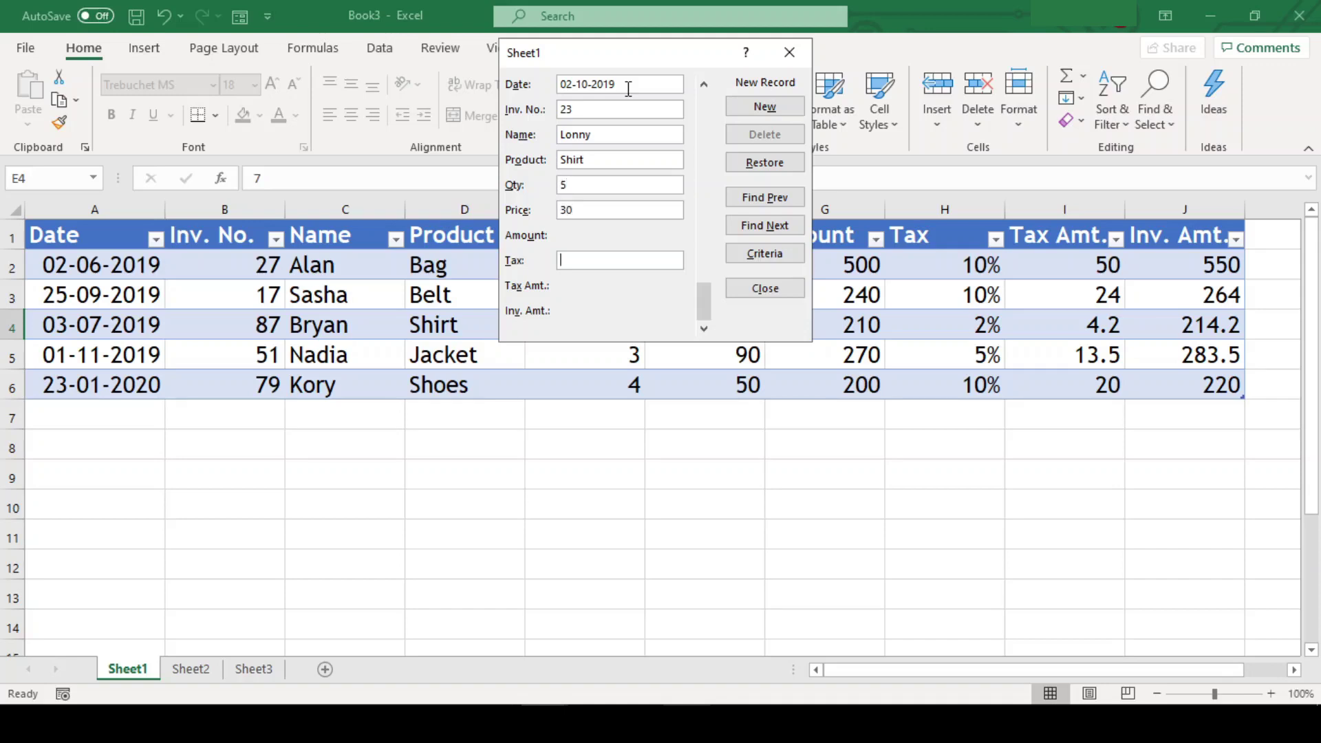
pyautogui.press('Return')
# Add a form record with date 16-06-2019, invoice number 18, the customer's name, product Belt, quantity 9, price 20 and tax 10%
pyautogui.write('16-06-2019')
pyautogui.press('Tab')
pyautogui.press('Tab')
pyautogui.write('Issac')
pyautogui.press('Tab')
pyautogui.write('Belt')
pyautogui.write('20')
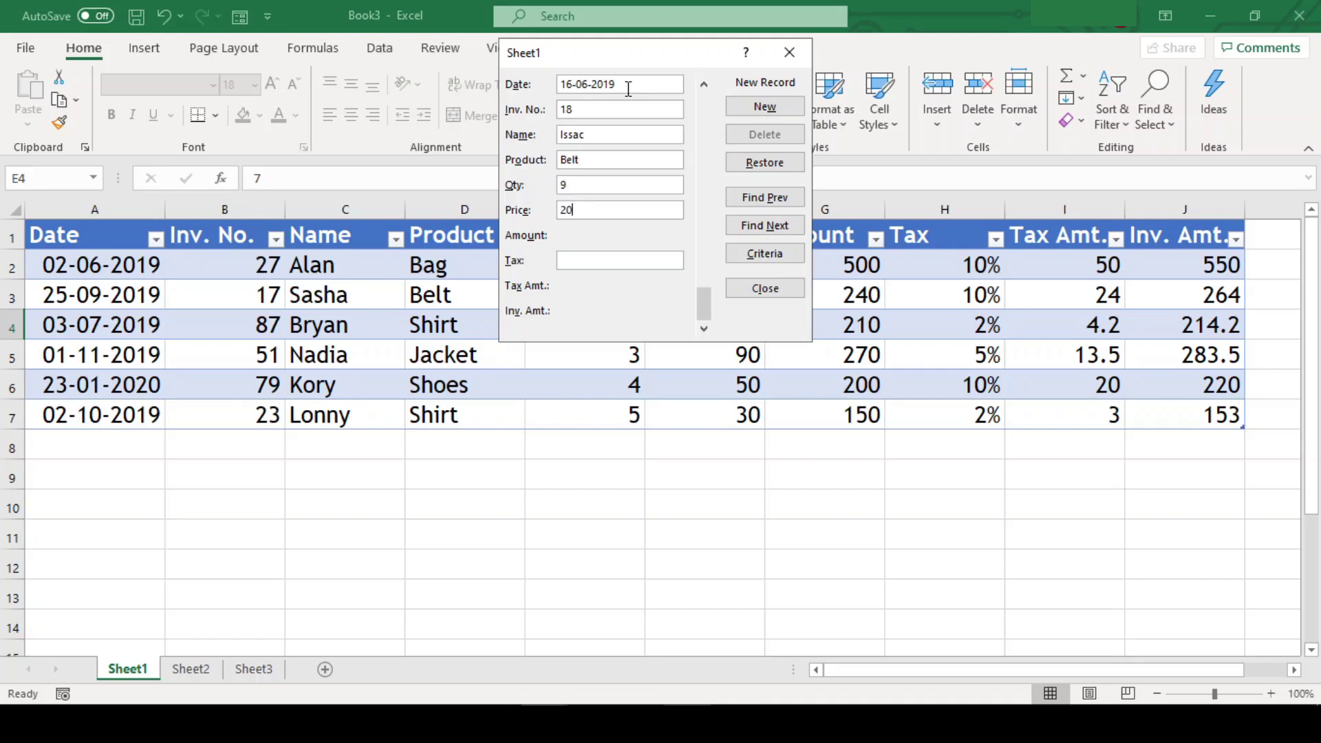
pyautogui.write('10%')
pyautogui.press('Return')
# Add a record dated 13-07-2019 with invoice number 61, the customer's name, product Jacket, quantity 2, price 90 and tax 5%, and close the form
pyautogui.write('13-07-2019')
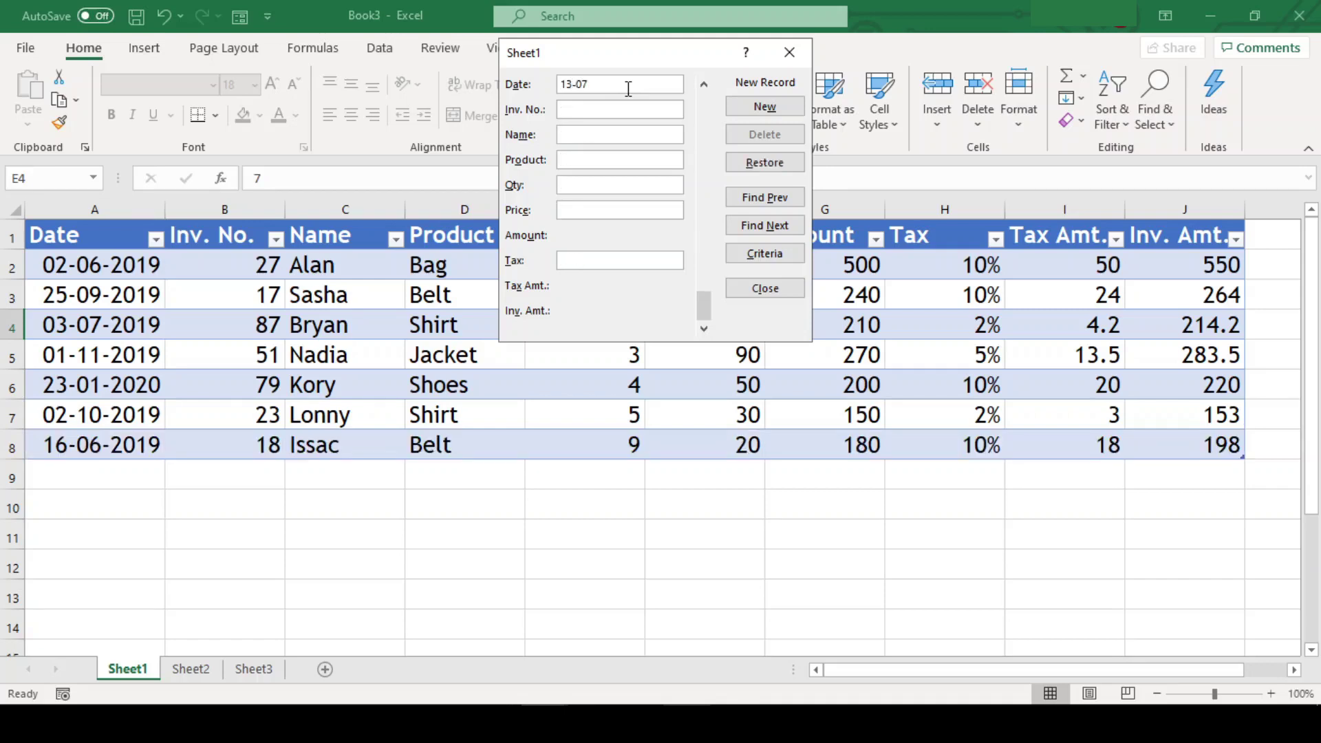
pyautogui.press('Tab')
pyautogui.write('Moin')
pyautogui.press('Tab')
pyautogui.write('Jacke')
pyautogui.press('Return')
pyautogui.press('Escape')
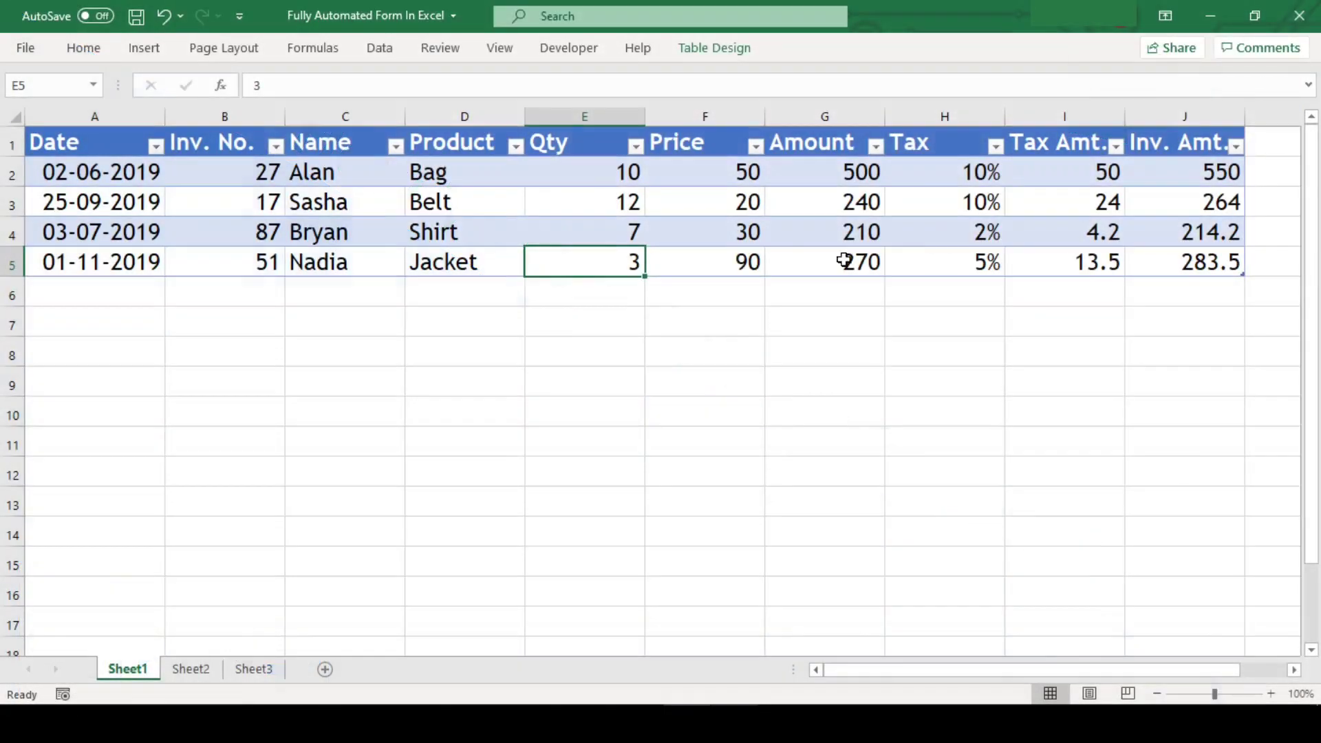
pyautogui.click(93, 49)
pyautogui.doubleClick(95, 48)
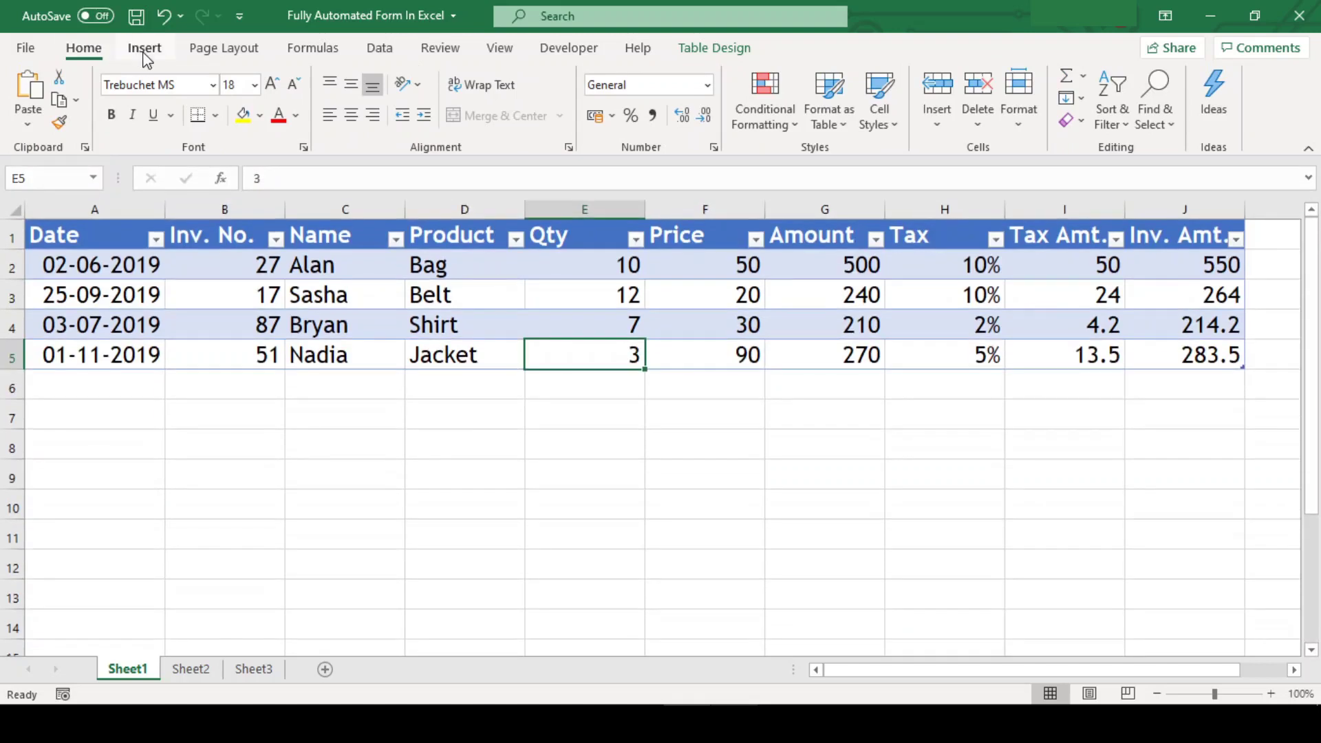
pyautogui.click(144, 54)
pyautogui.click(234, 48)
pyautogui.click(299, 47)
pyautogui.click(379, 48)
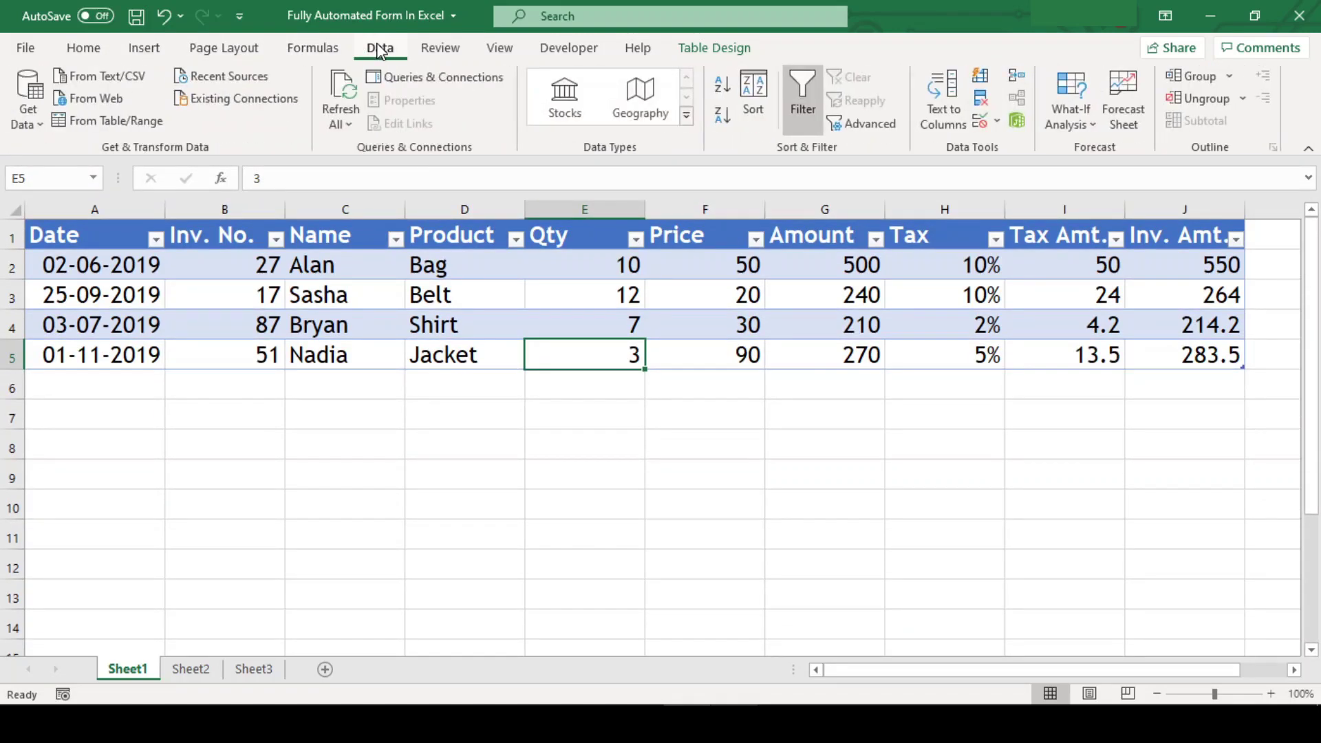
pyautogui.click(428, 52)
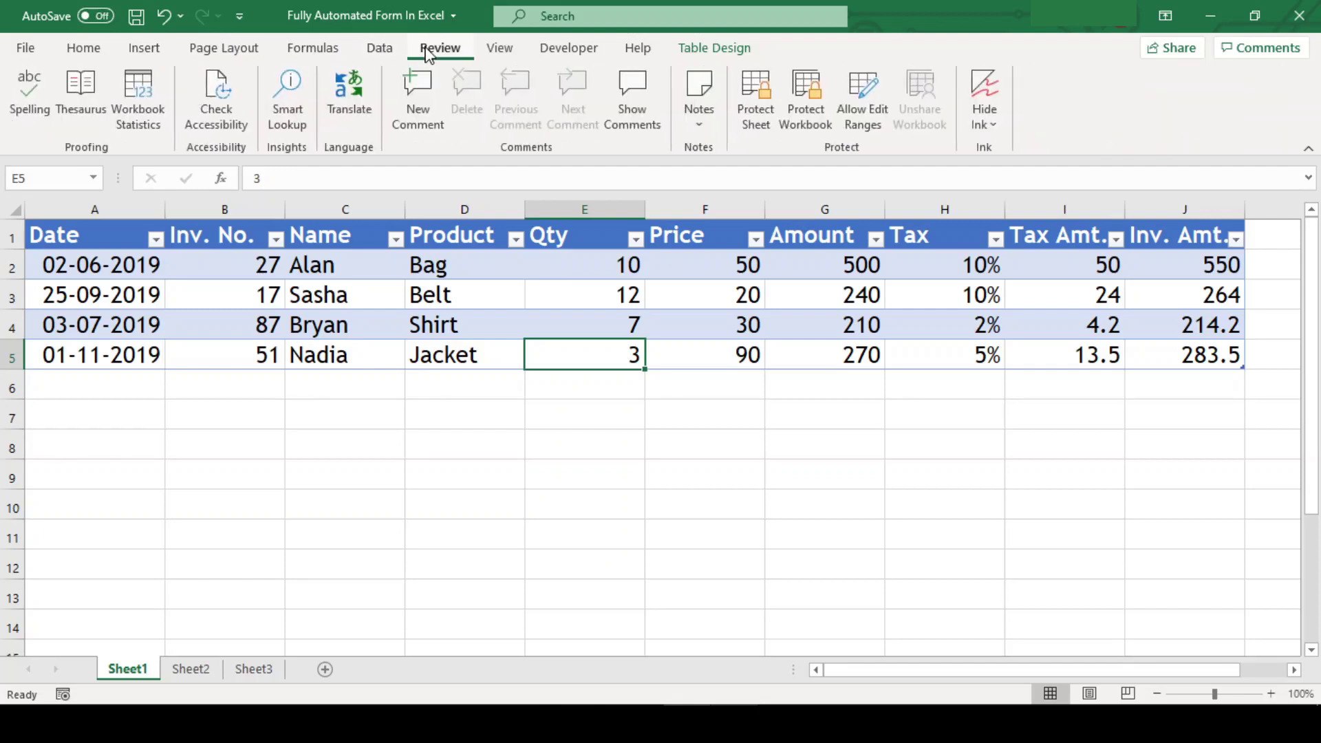
# Add the Form command, found among the commands not in the ribbon, to the Quick Access Toolbar
pyautogui.click(239, 15)
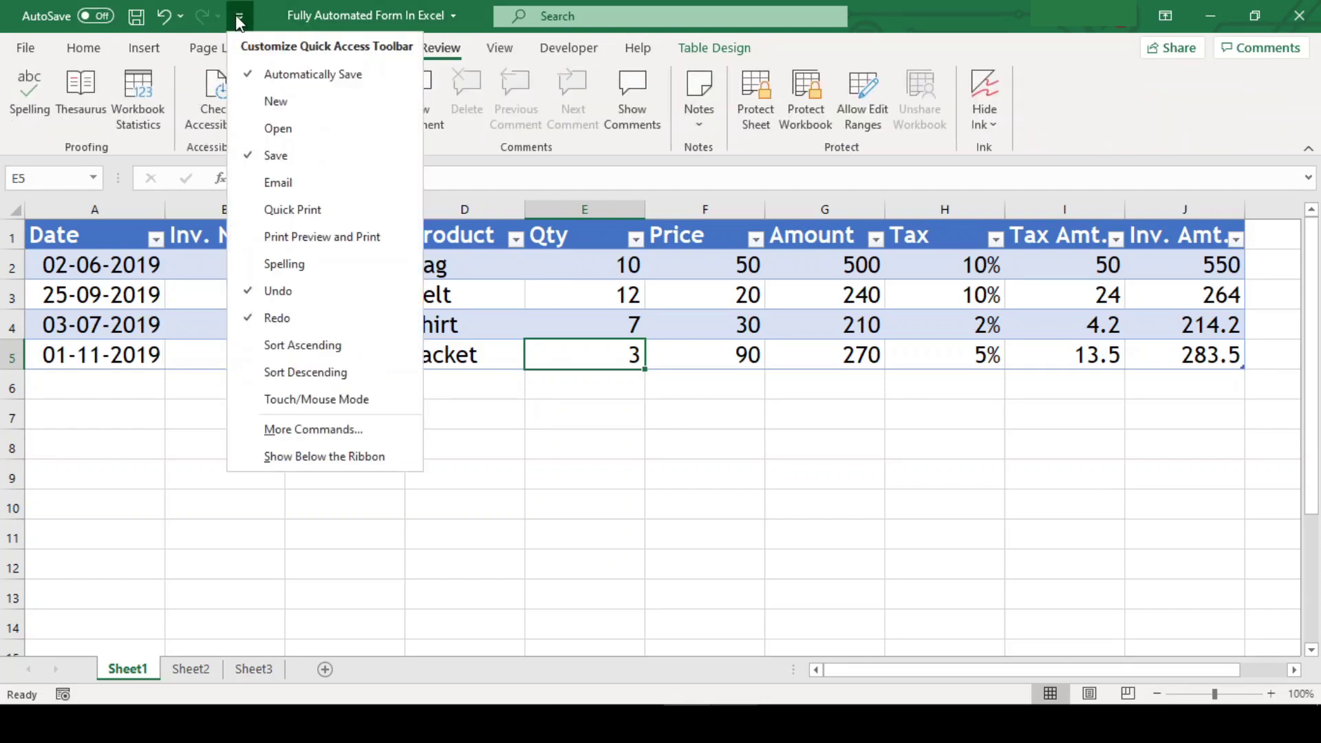
pyautogui.click(370, 433)
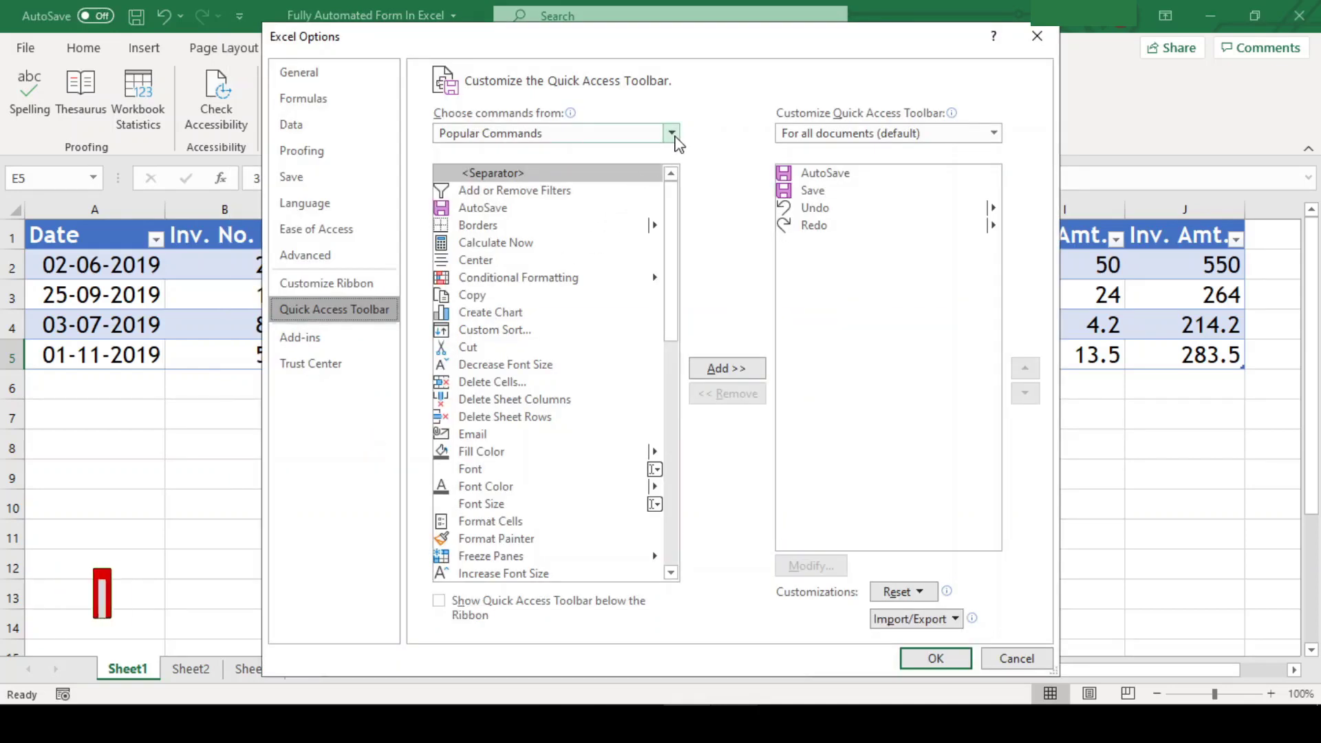
pyautogui.click(672, 135)
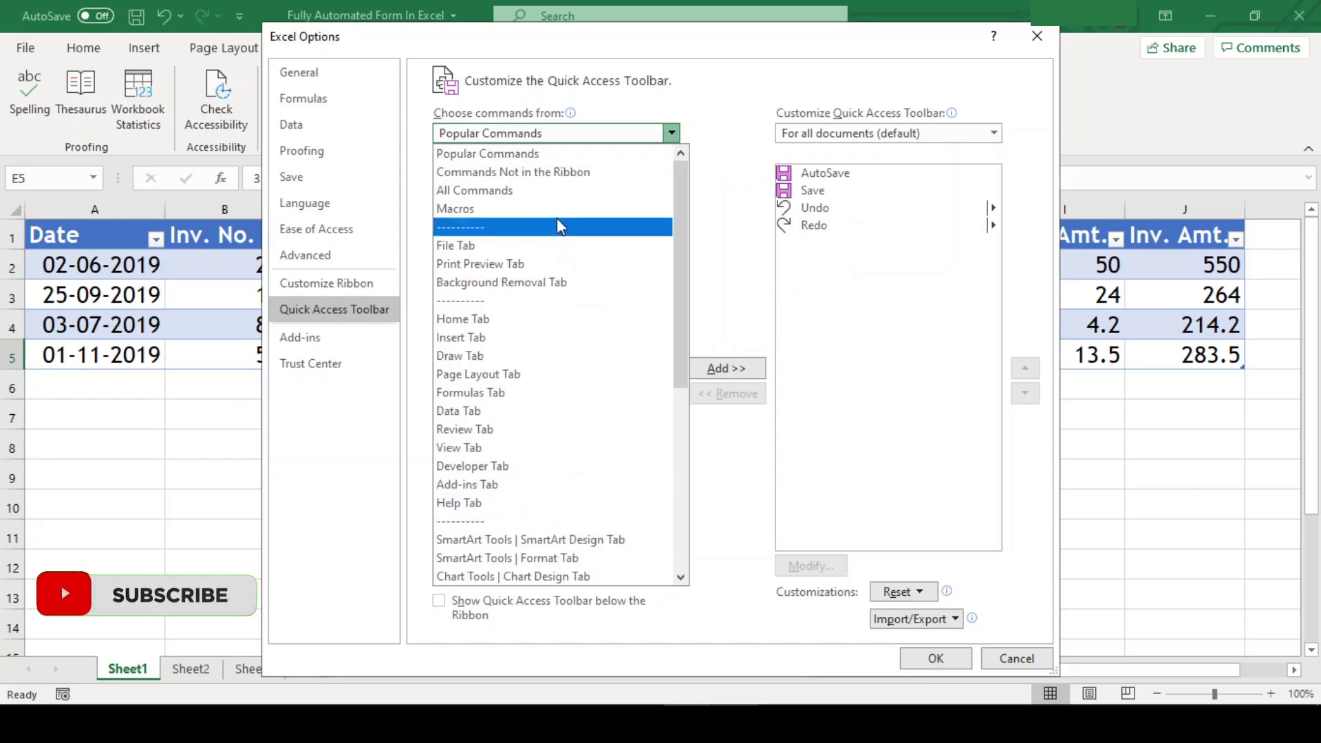
pyautogui.click(583, 153)
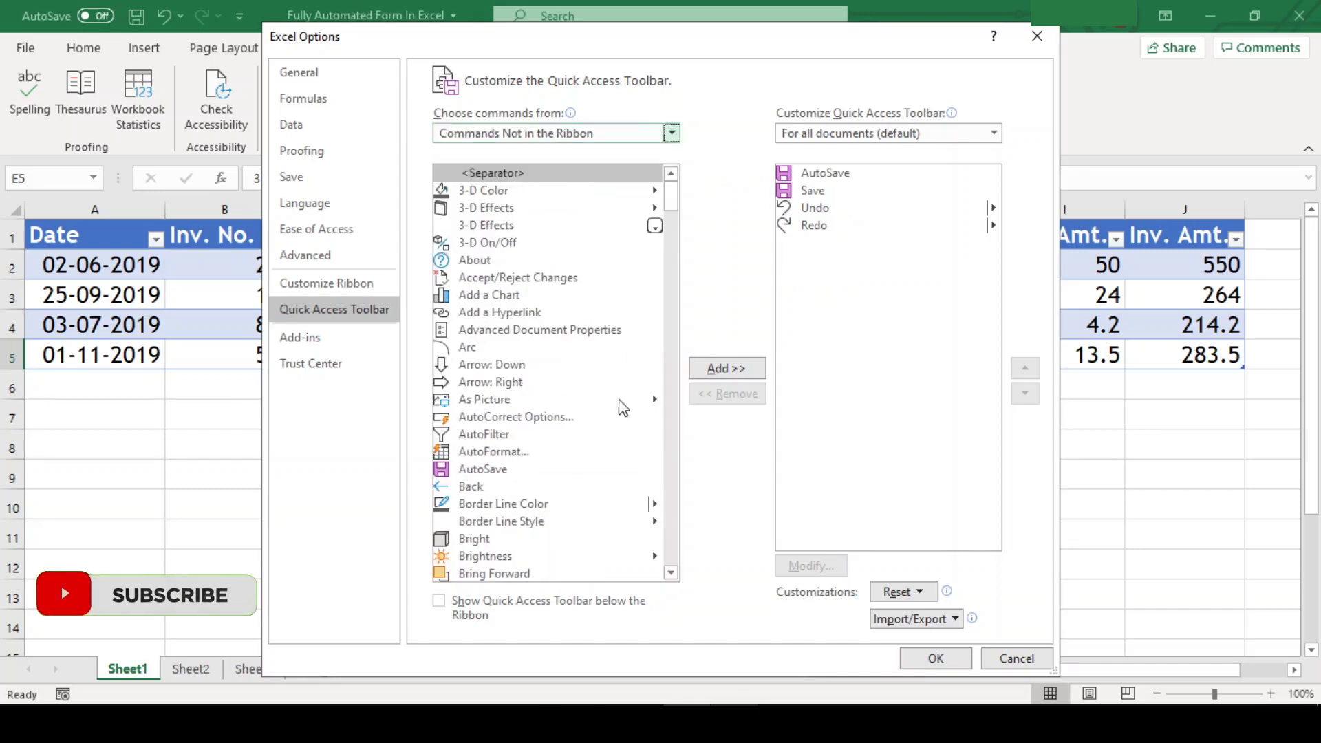
pyautogui.click(677, 482)
pyautogui.click(677, 482)
pyautogui.click(677, 482)
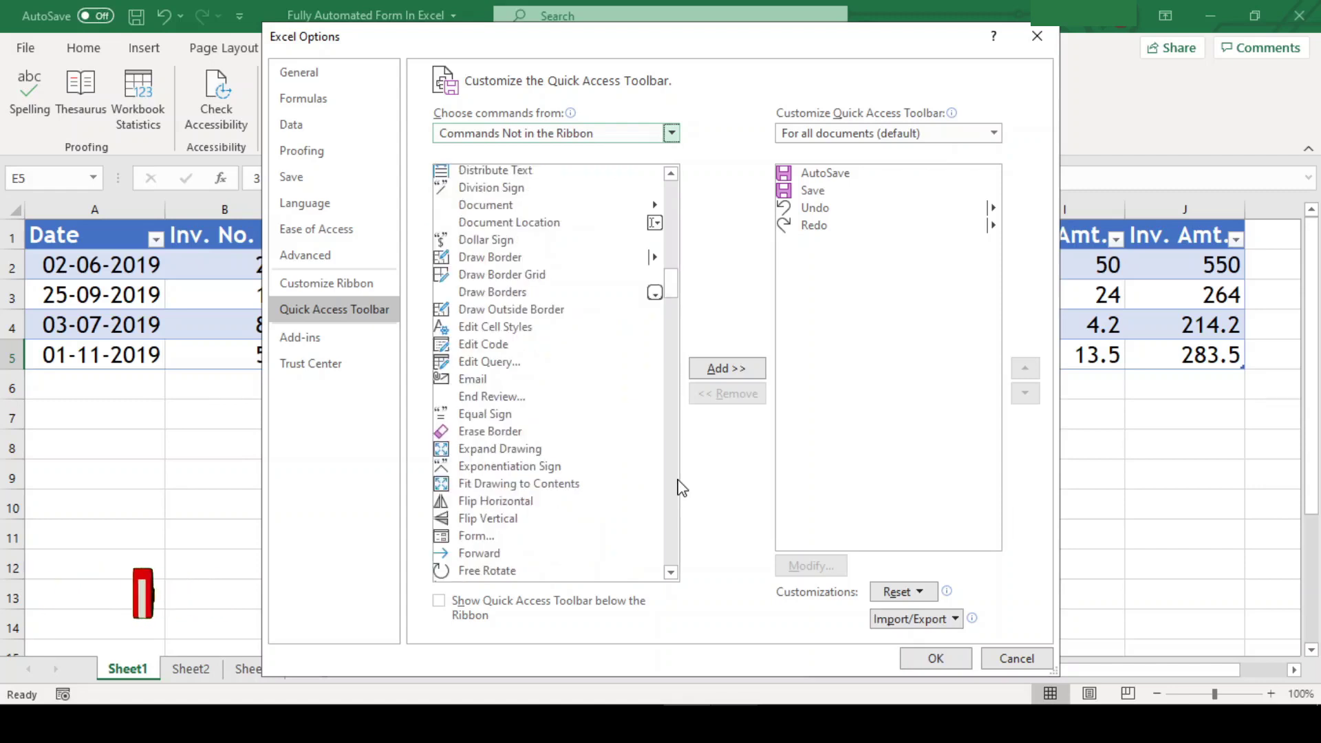
pyautogui.click(527, 536)
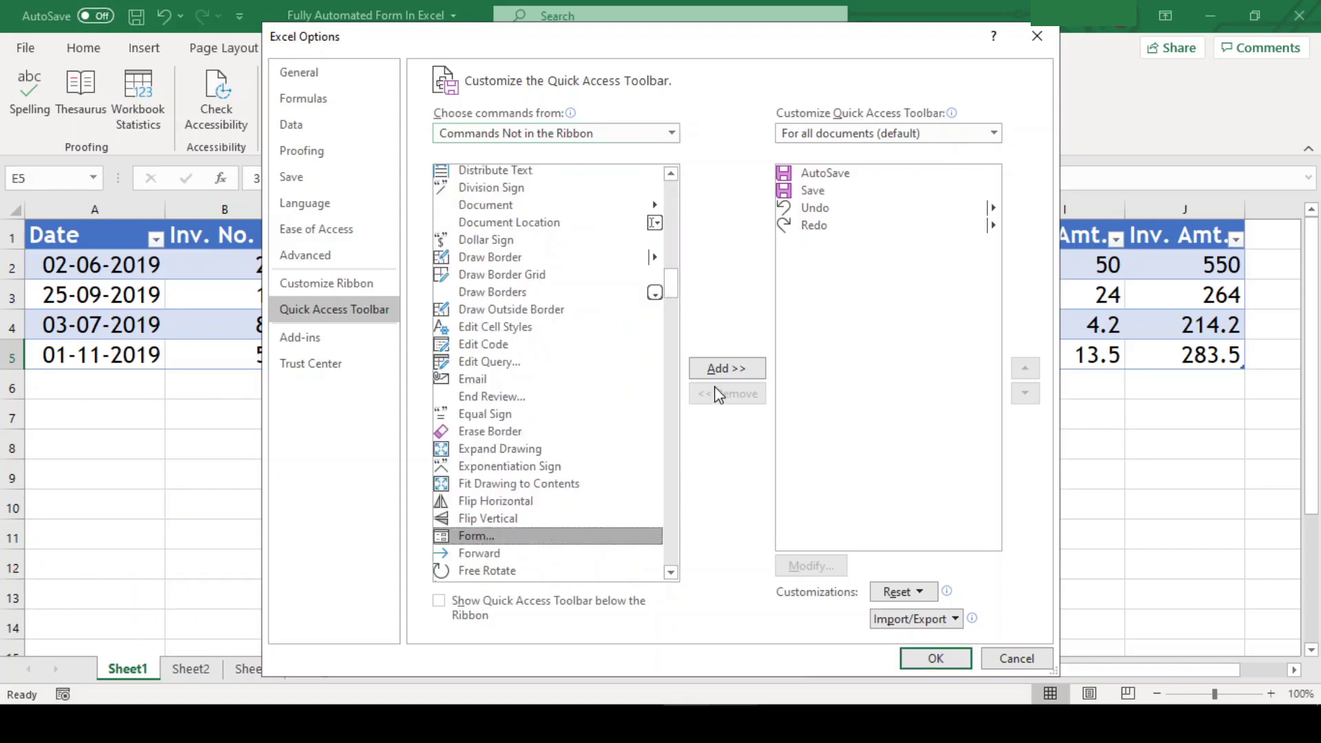
pyautogui.click(728, 371)
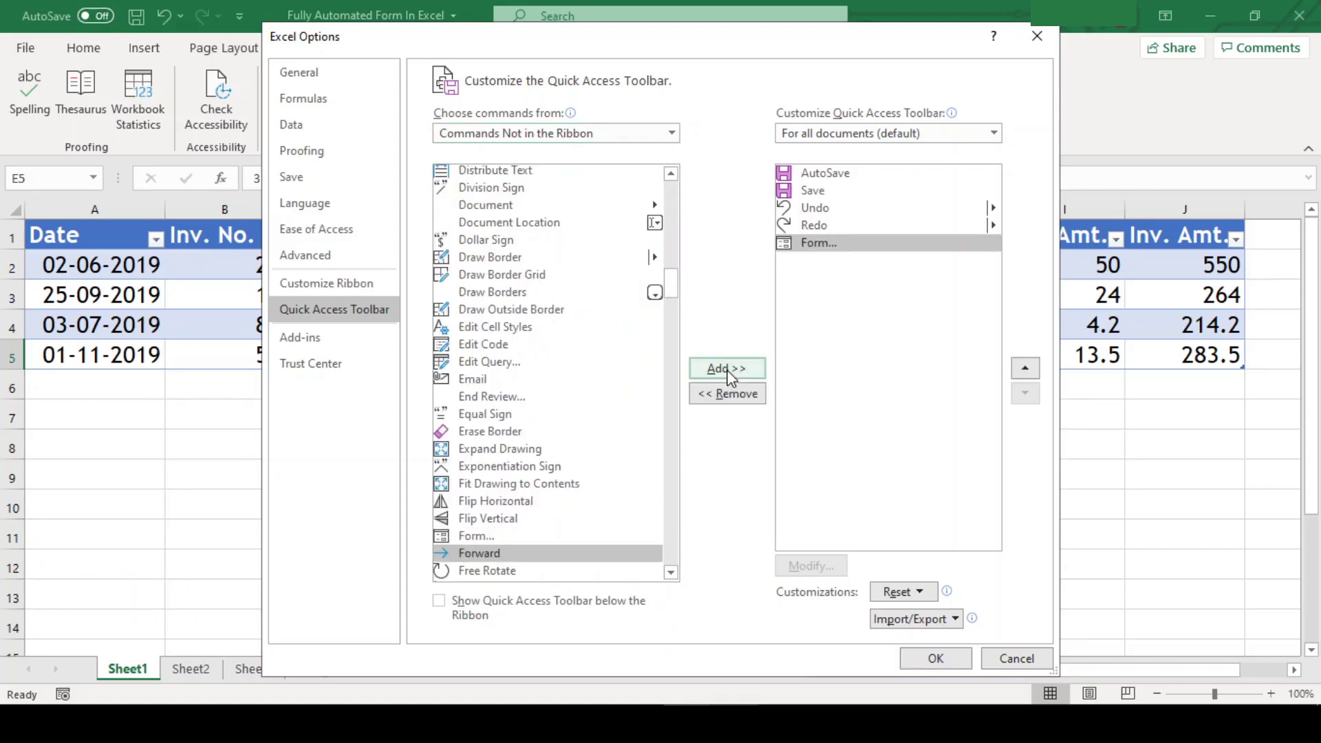
pyautogui.click(936, 659)
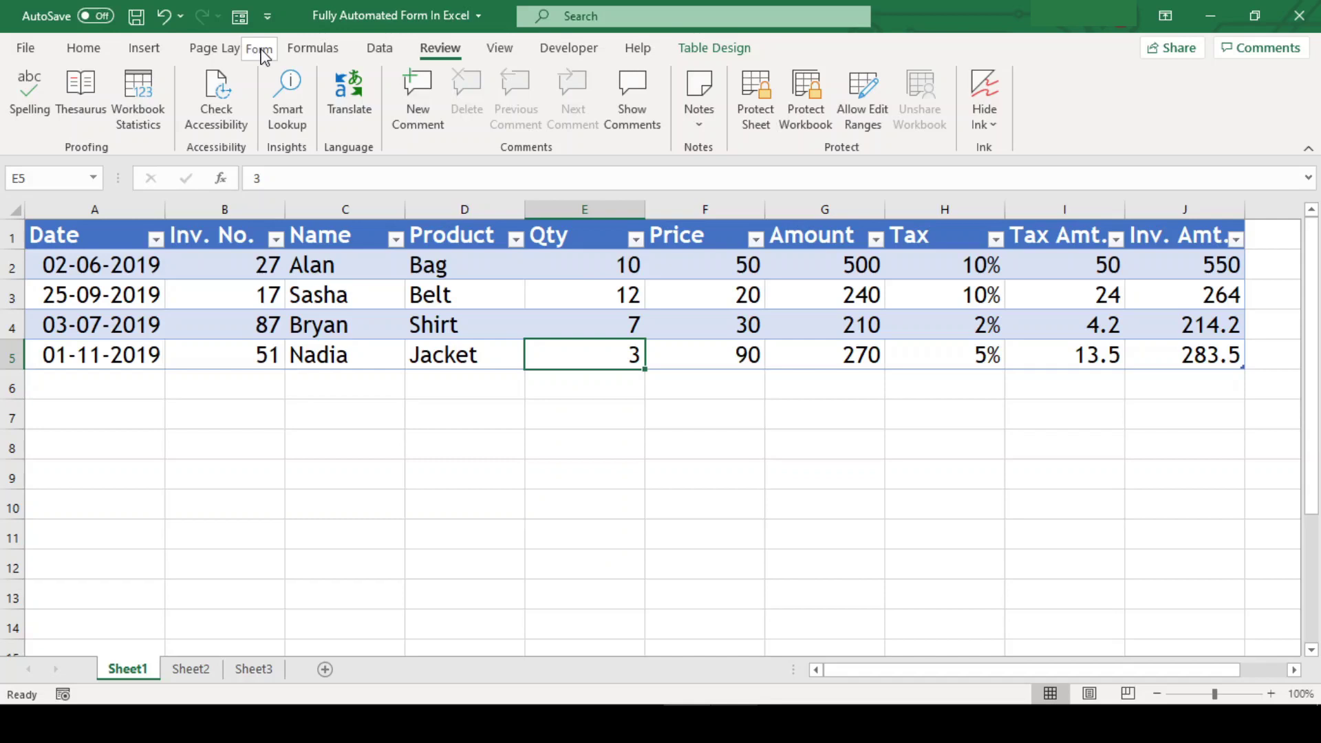
# Try to open the data entry form from empty cell F10 outside the table
pyautogui.click(676, 508)
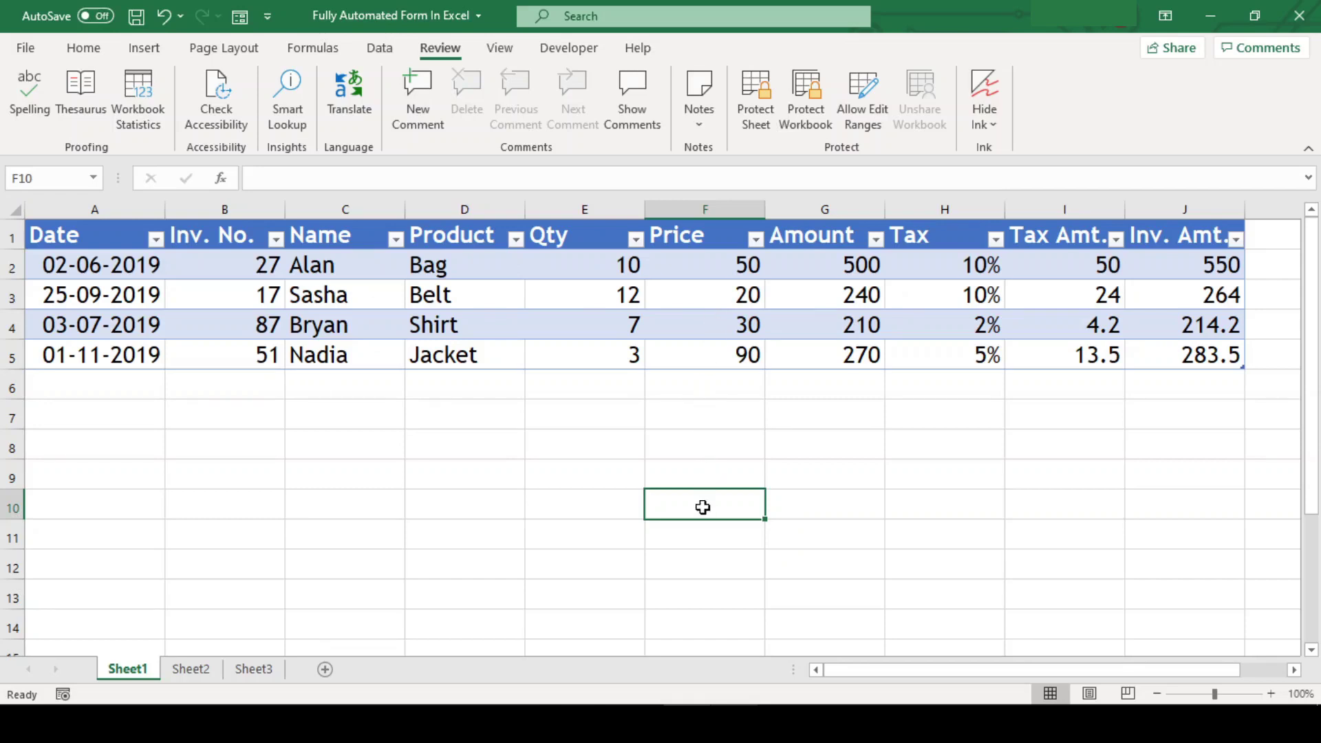
pyautogui.click(241, 16)
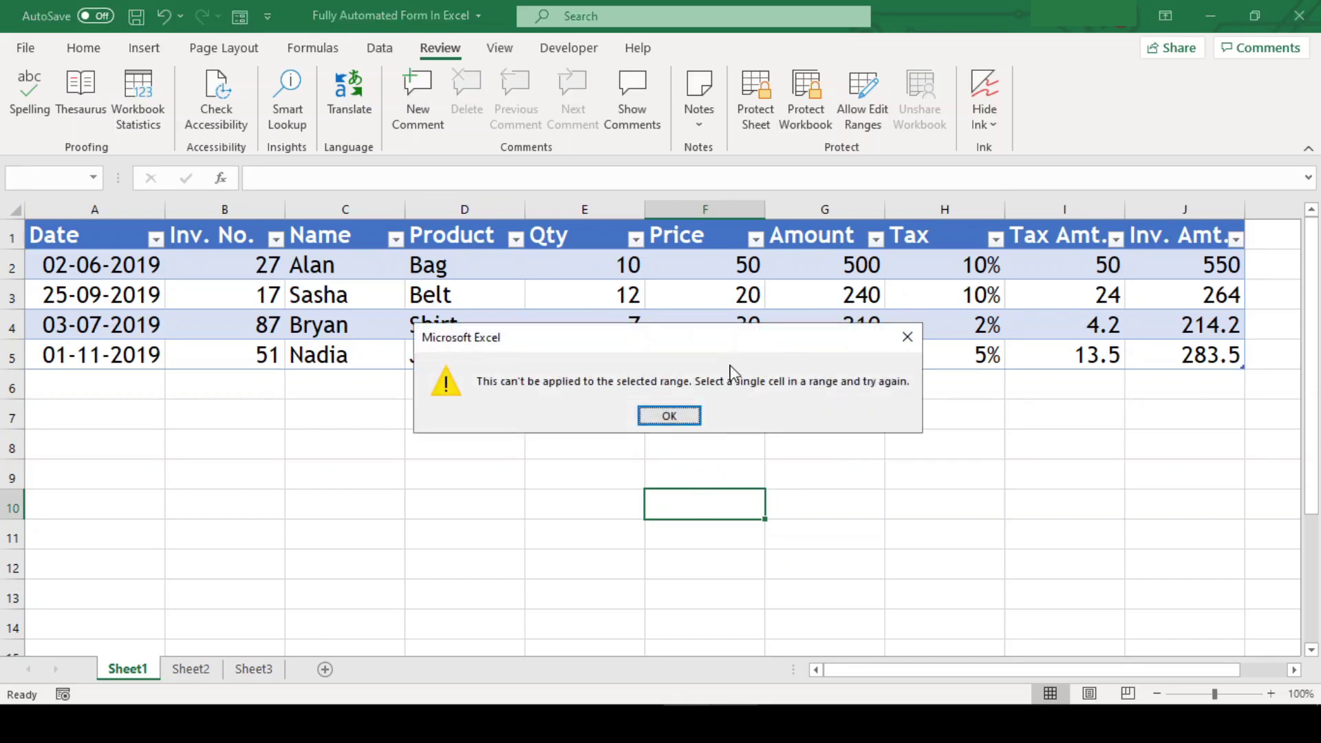
pyautogui.click(669, 417)
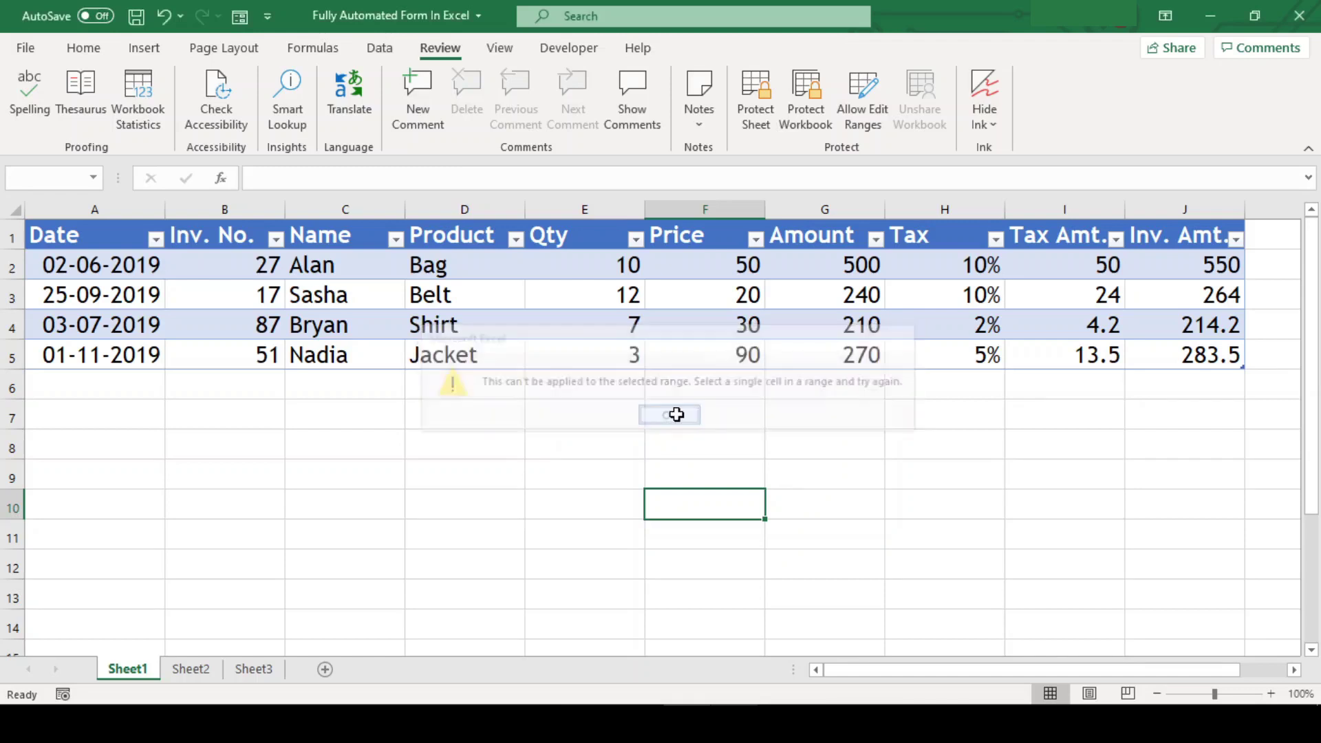
# Open the data entry form from the Jacket cell in the table and move through the records to a blank one
pyautogui.click(498, 353)
pyautogui.click(240, 16)
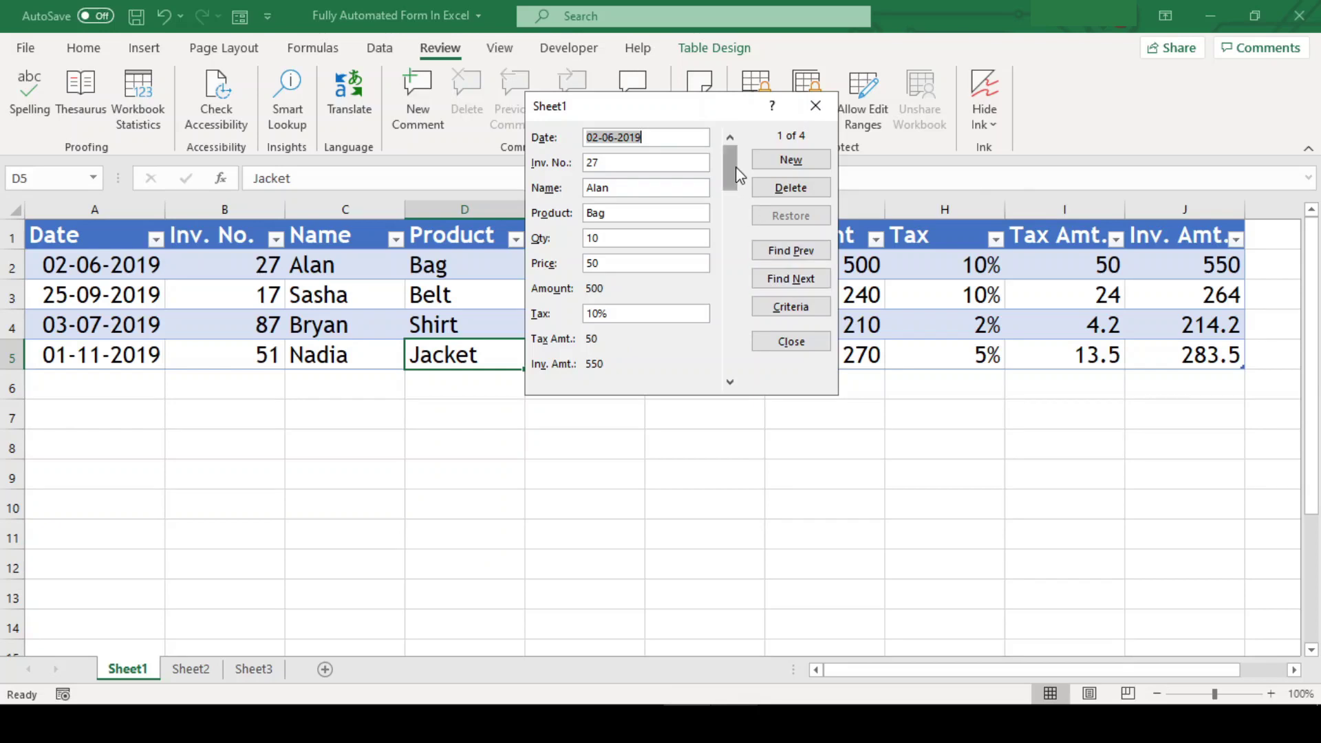
pyautogui.click(731, 210)
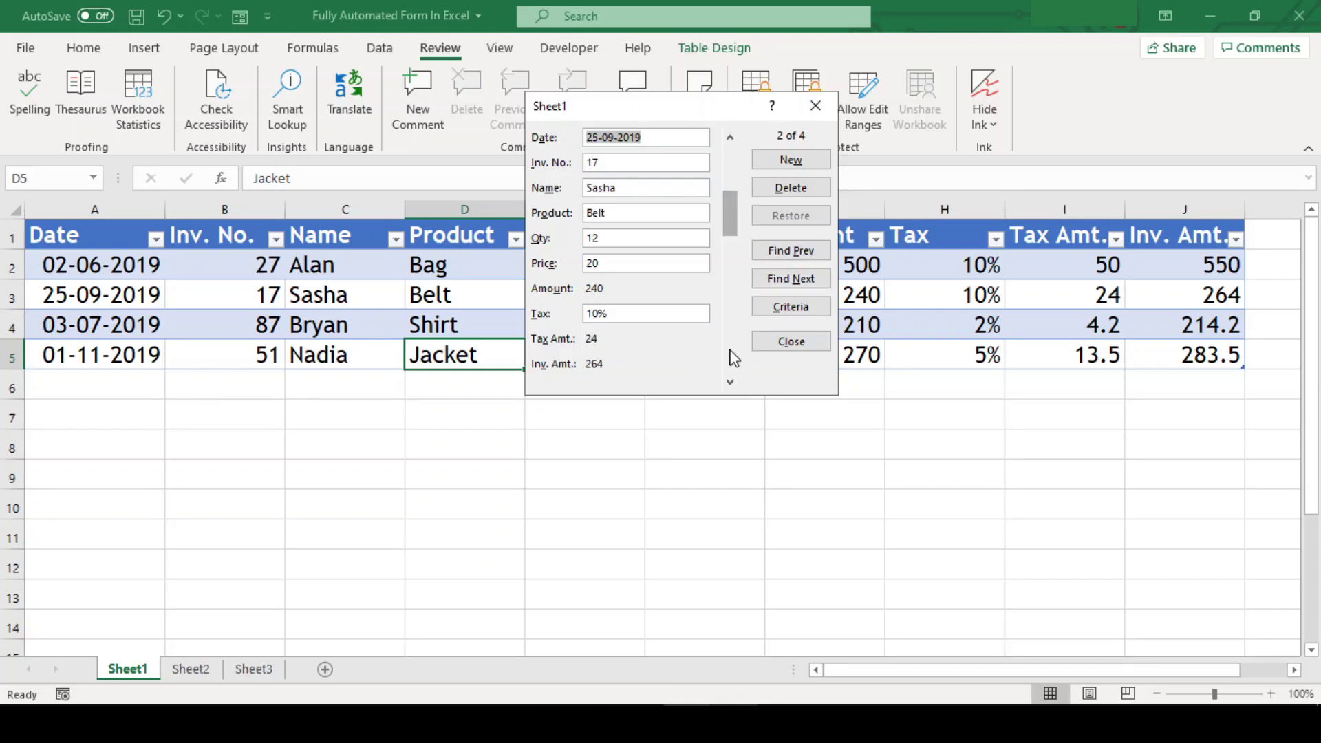
pyautogui.click(730, 383)
pyautogui.click(731, 382)
pyautogui.click(731, 383)
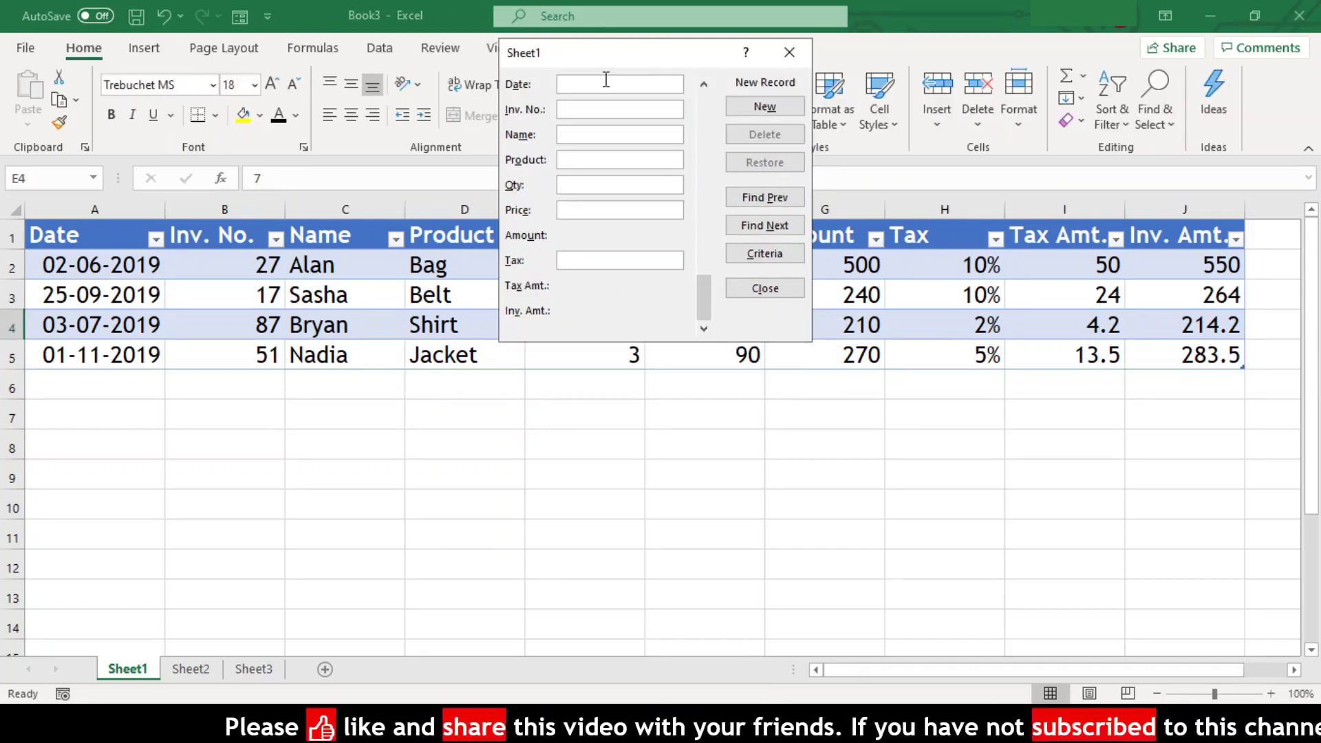
# Add the Shoes record through the form: date 23-01-2020, invoice number 79, the customer's name, quantity 4, price 50 and tax 10%
pyautogui.write('23-01-202079')
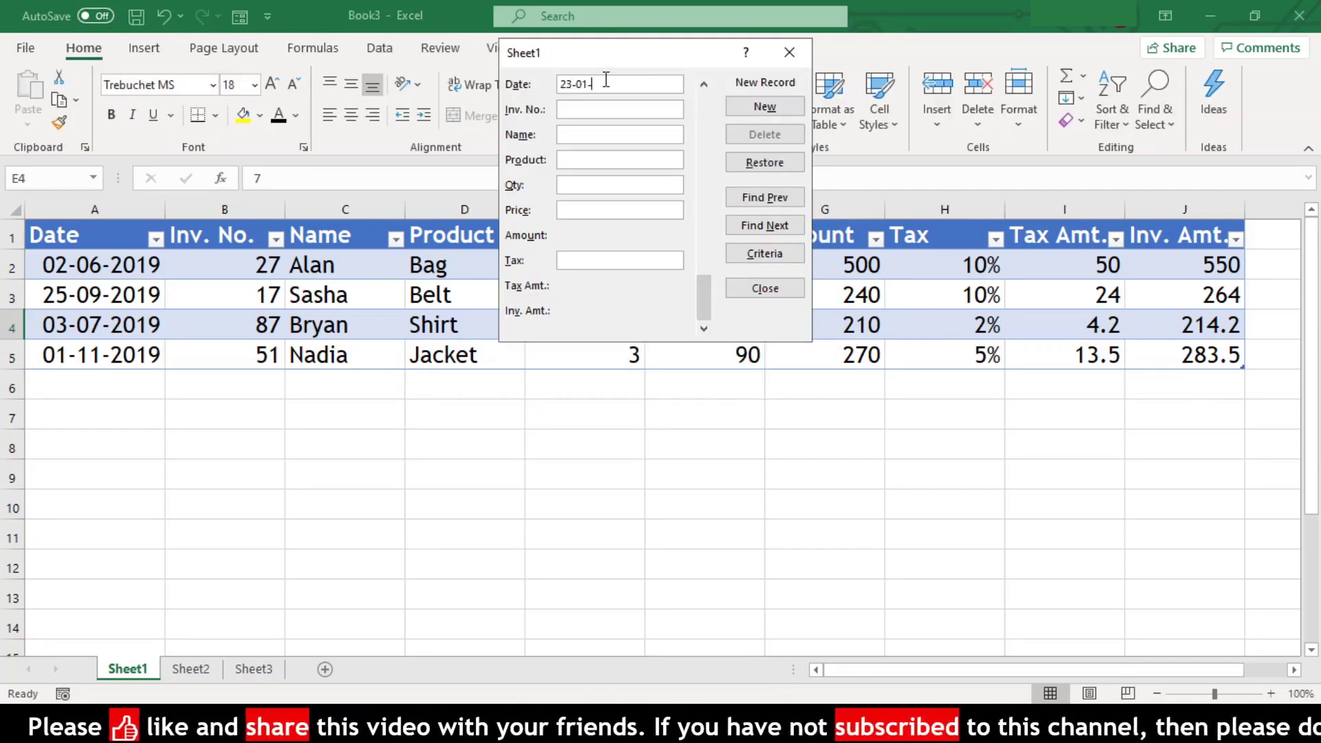
pyautogui.press('BackSpace')
pyautogui.press('BackSpace')
pyautogui.press('Tab')
pyautogui.write('Kory')
pyautogui.press('Tab')
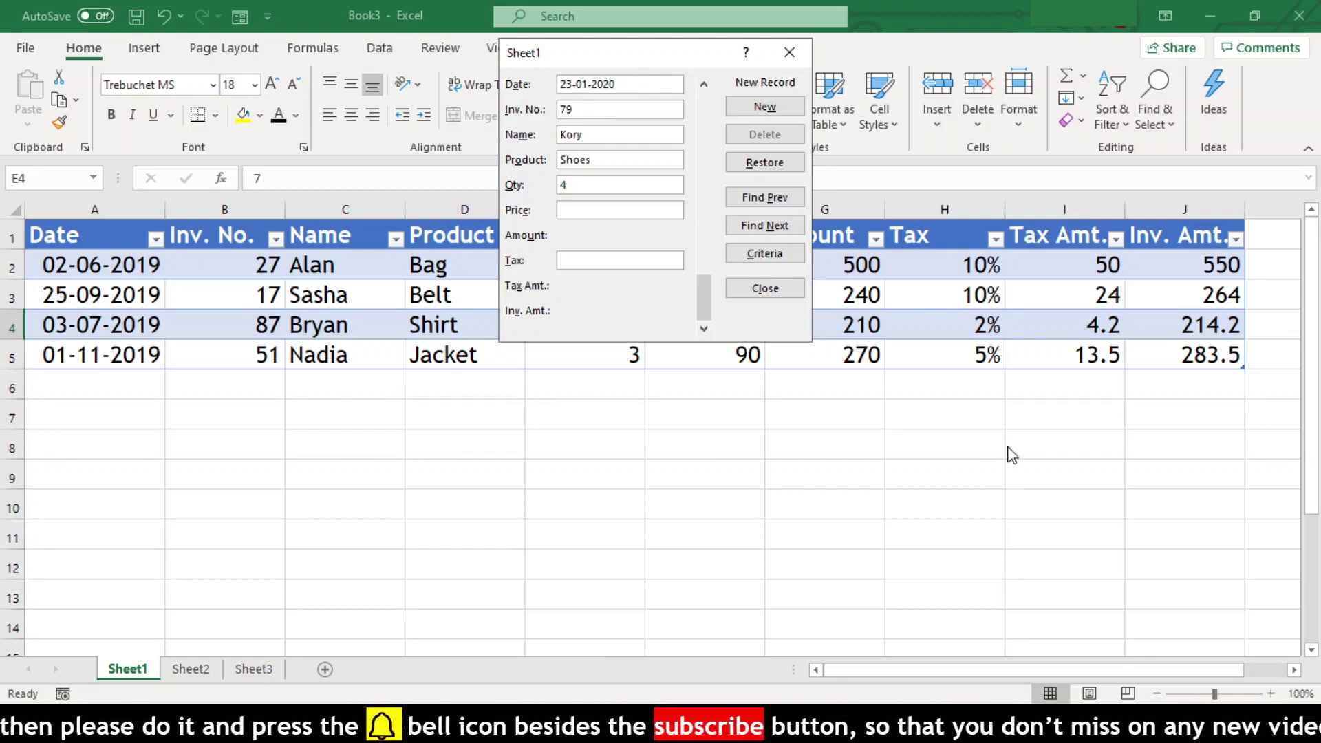
pyautogui.write('10%')
pyautogui.press('Return')
# Add the Shirt record through the form: date 02-10-2019, invoice number 23, the customer's name, quantity 5, price 30 and tax 2%
pyautogui.write('02-10-2019')
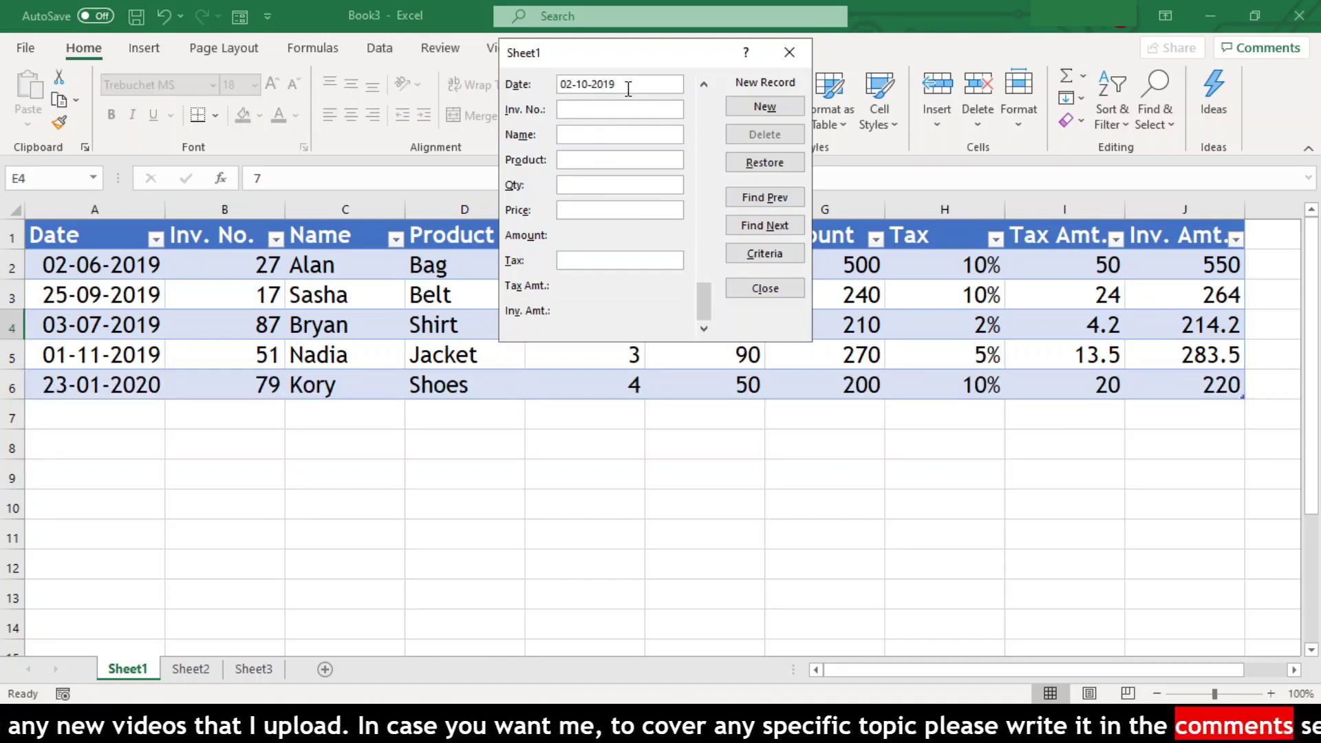
pyautogui.write('Lonny')
pyautogui.press('Tab')
pyautogui.write('Shirt')
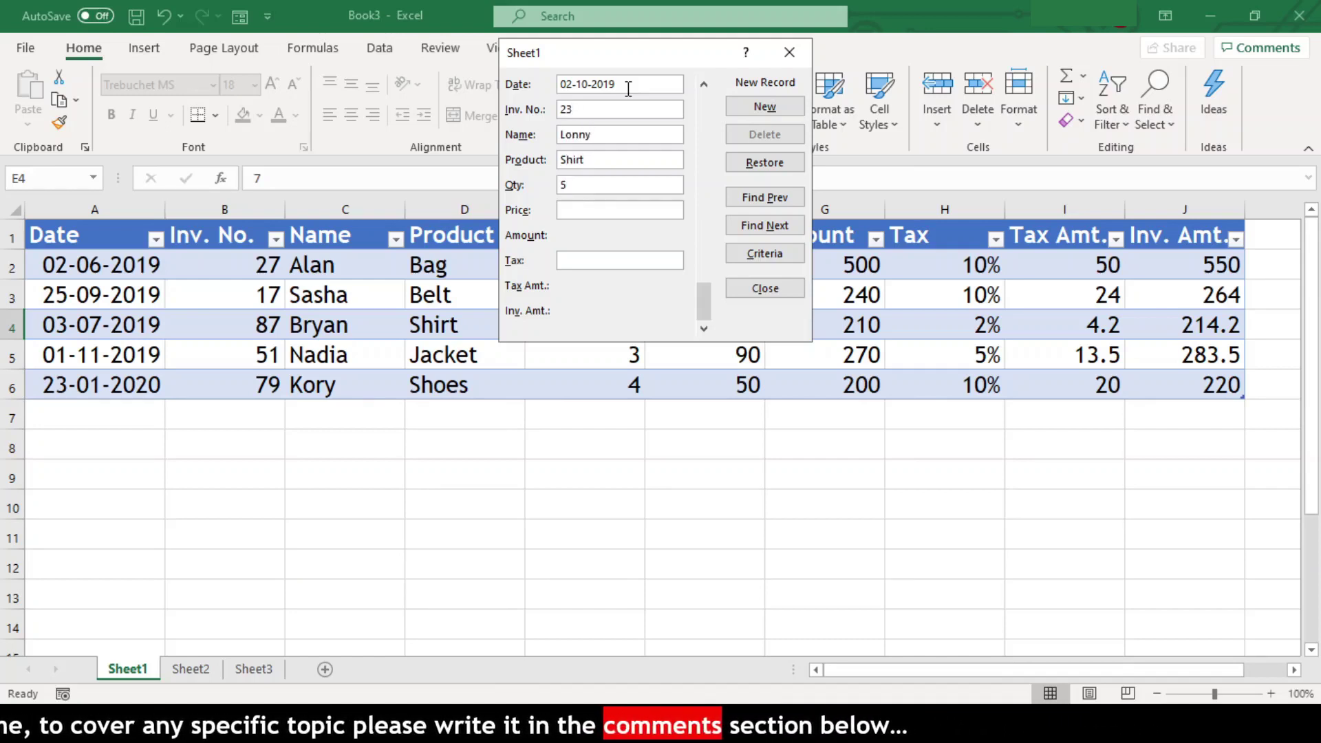
pyautogui.press('Tab')
pyautogui.write('30')
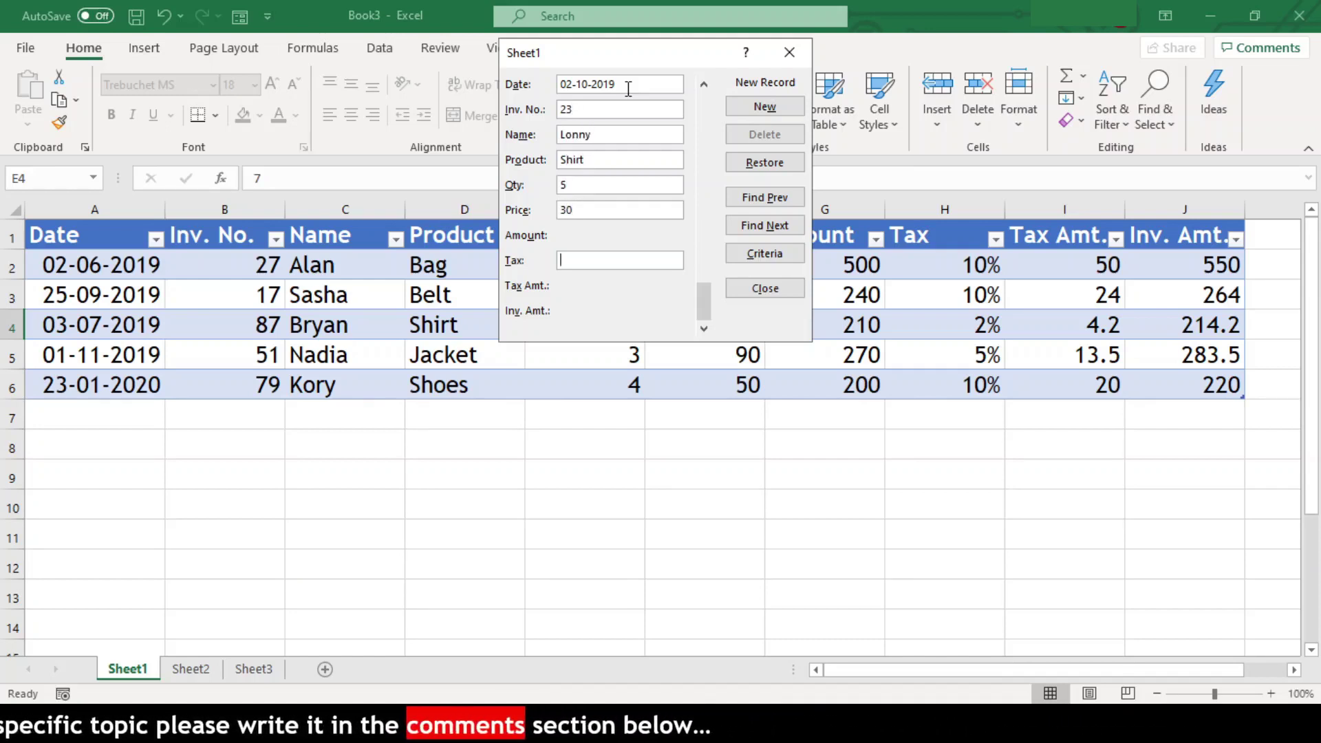
pyautogui.write('2')
pyautogui.press('Return')
# Add the Belt record through the form: date 16-06-2019, invoice number 18, the customer's name, quantity 9, price 20 and tax 10%
pyautogui.write('16-06-2019')
pyautogui.write('18')
pyautogui.press('Tab')
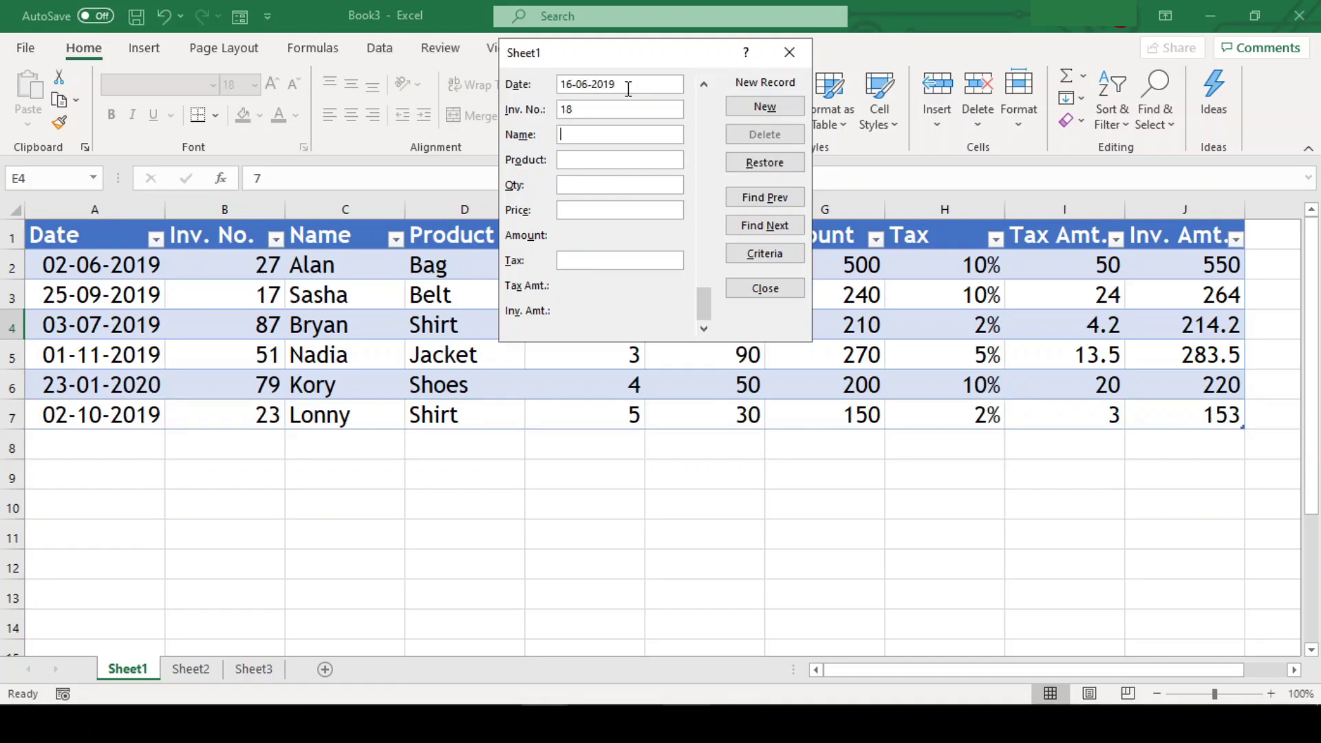
pyautogui.write('Issac')
pyautogui.press('Tab')
pyautogui.write('Be')
pyautogui.press('Return')
# Add the Jacket record dated 13-07-2019 with invoice number 61, the customer's name, quantity 2, price 90 and tax 5%, and close the form
pyautogui.write('13-07-2019')
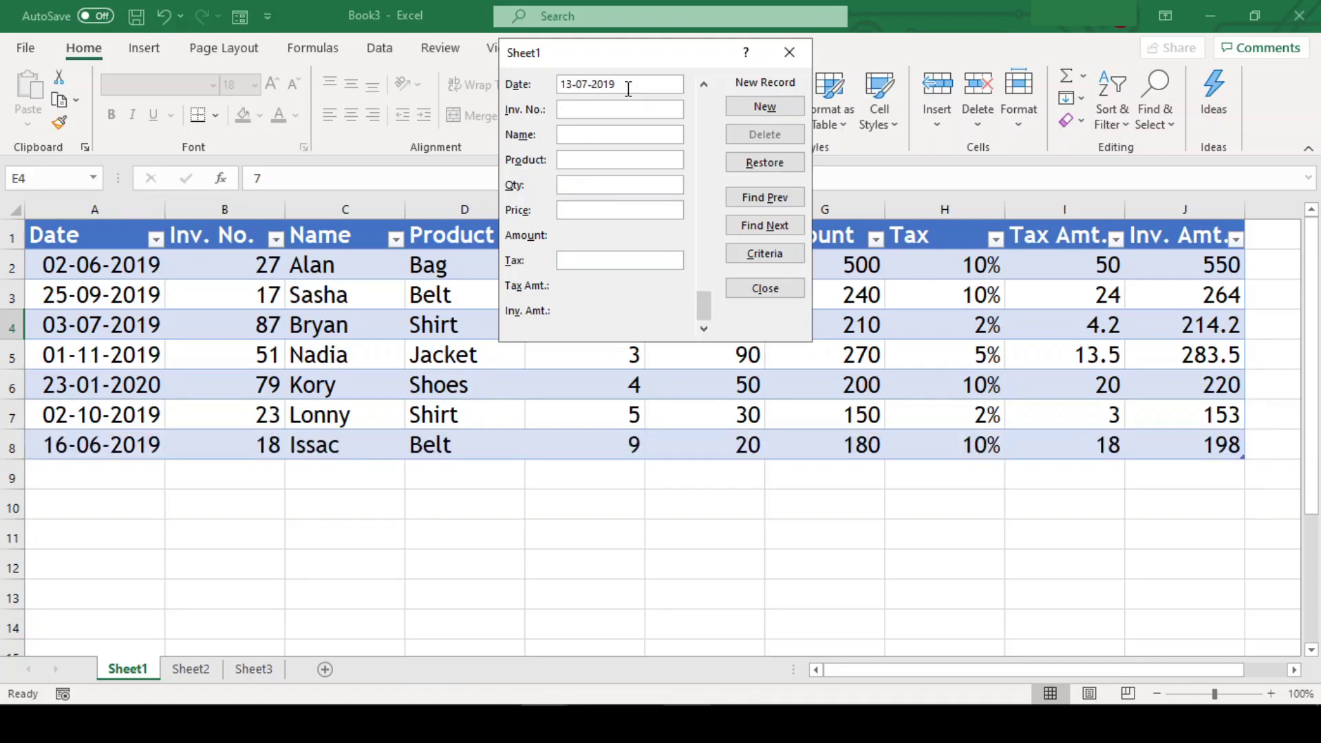
pyautogui.write('Moin')
pyautogui.press('Tab')
pyautogui.press('Return')
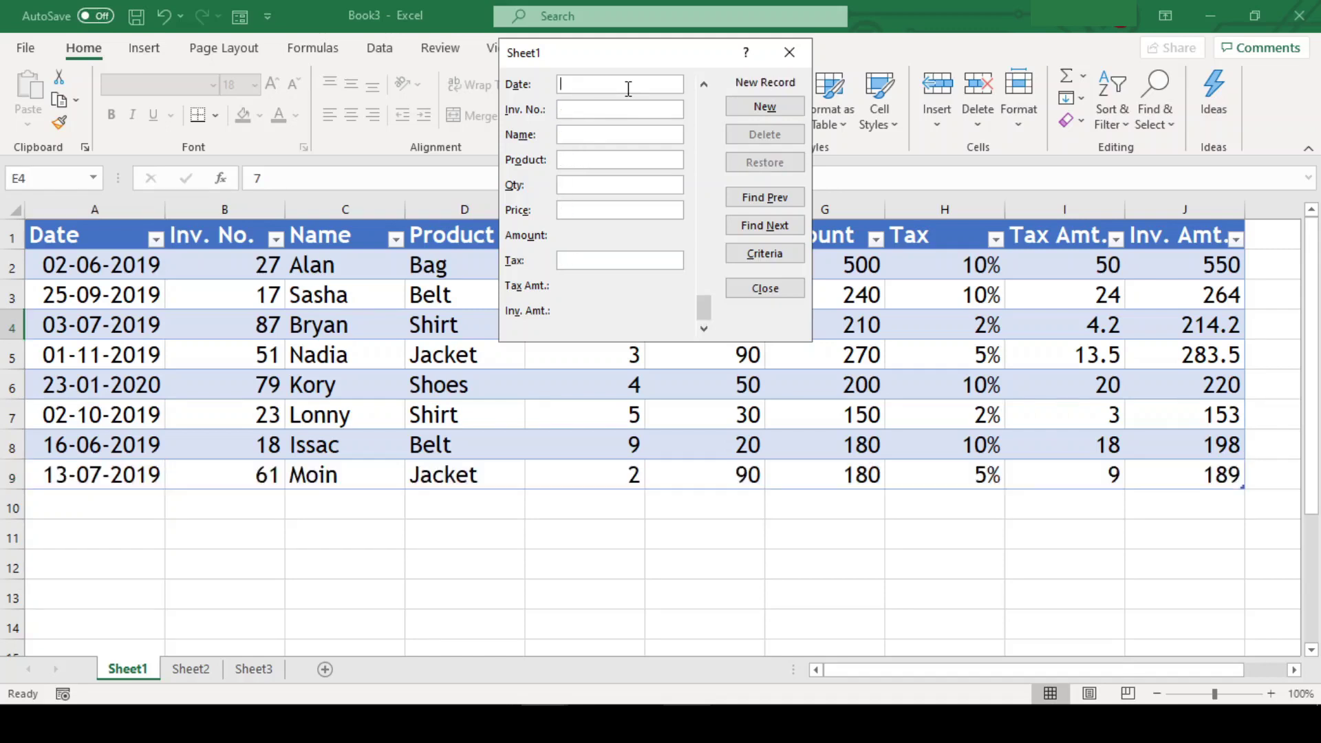
pyautogui.click(790, 53)
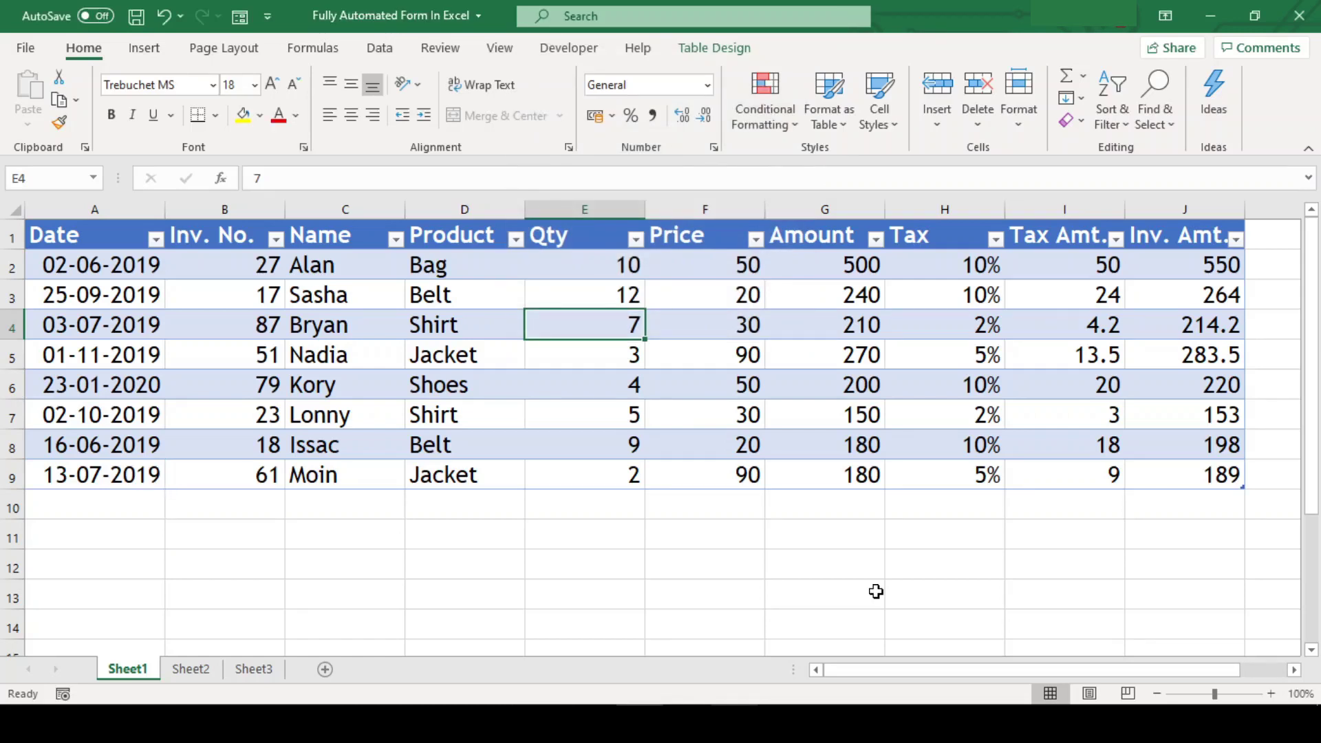
# Restrict the Qty cells E2:E9 to whole numbers between 1 and 100 with data validation
pyautogui.moveTo(554, 271); pyautogui.dragTo(564, 469)
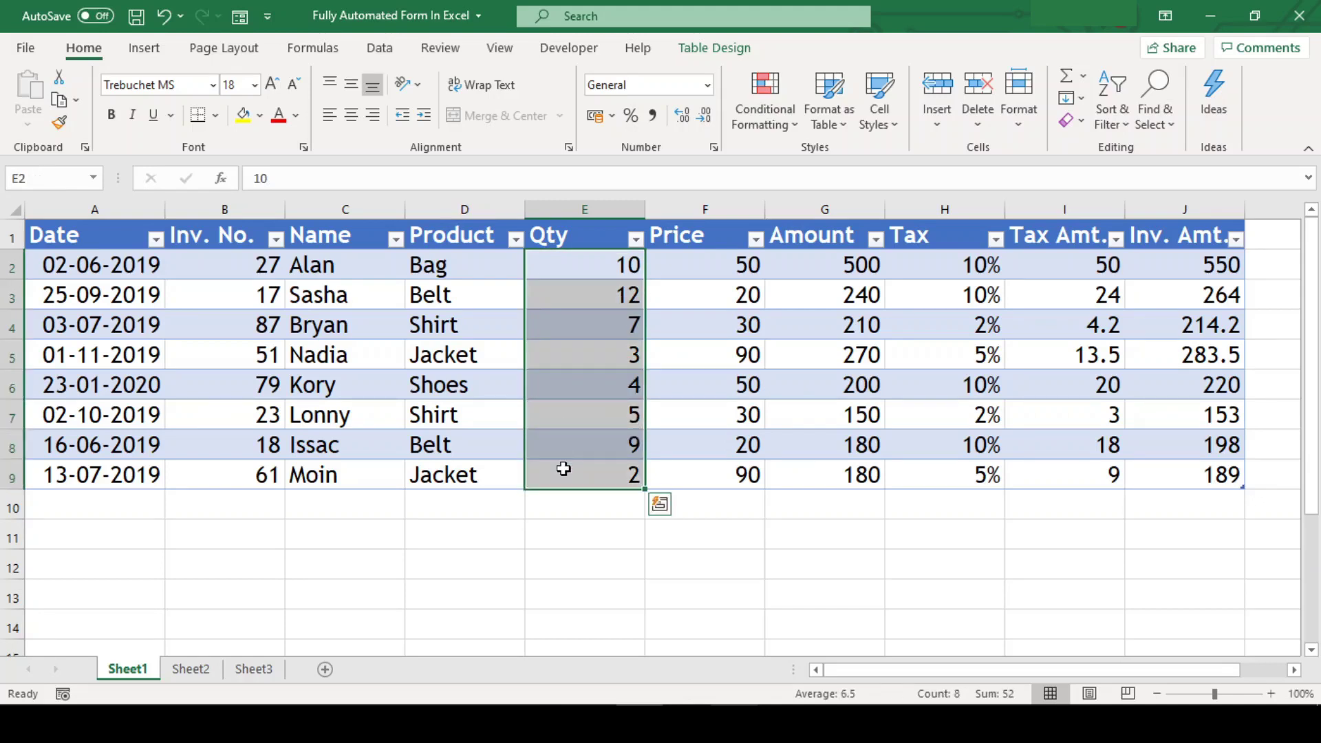
pyautogui.hotkey('alt', 'a')
pyautogui.press('v')
pyautogui.press('v')
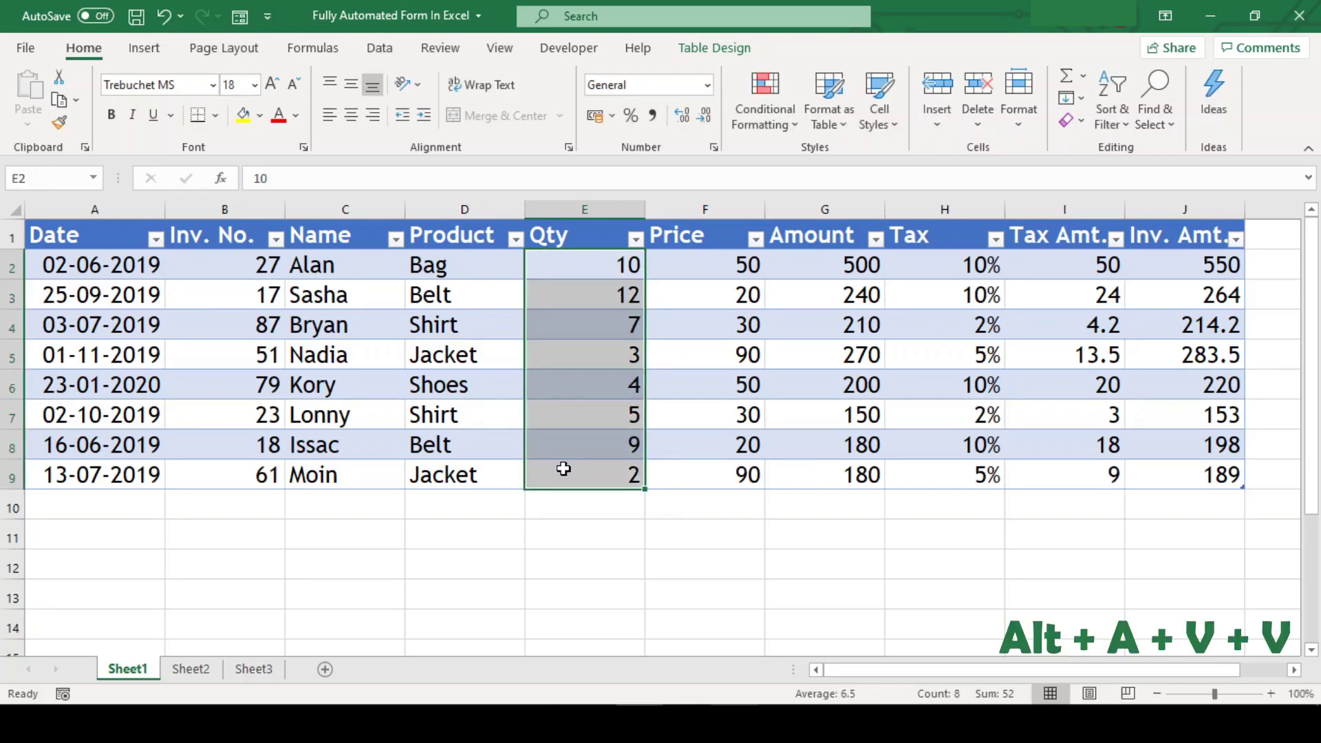
pyautogui.hotkey('alt', 'a')
pyautogui.press('v')
pyautogui.press('v')
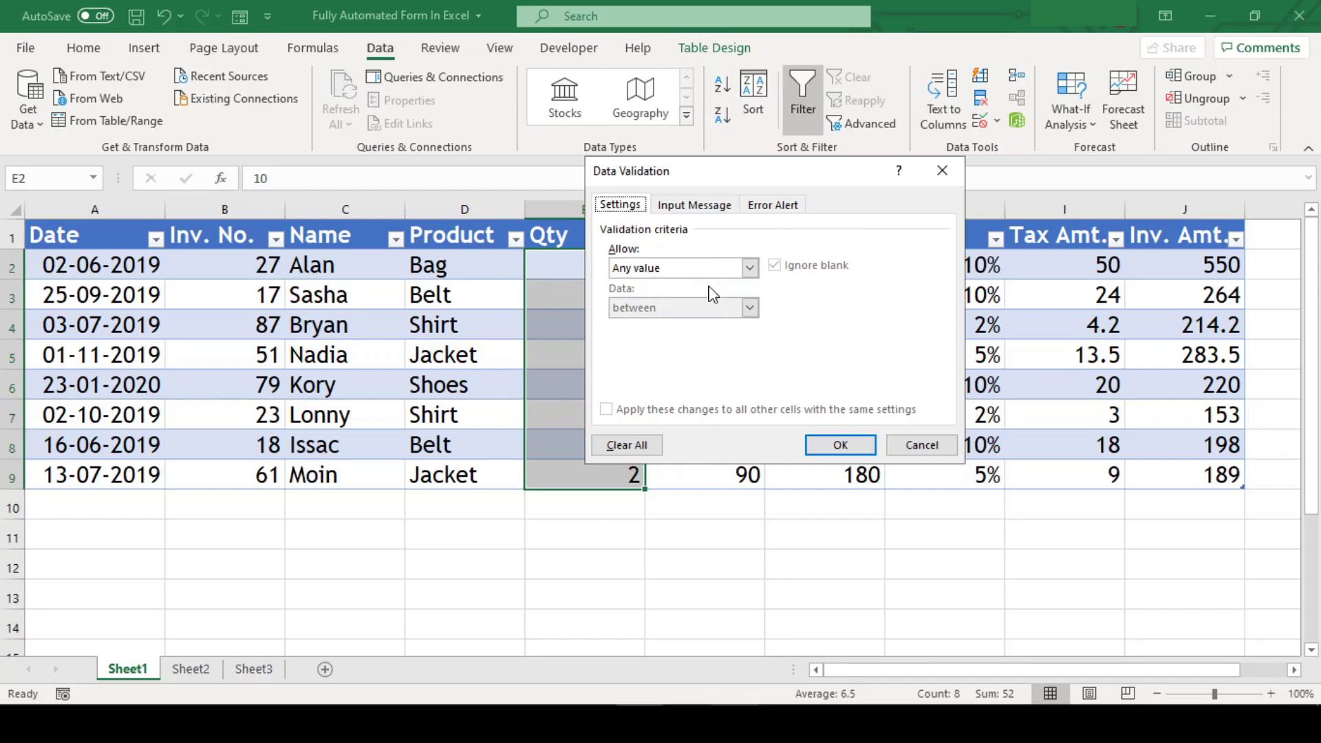
pyautogui.click(749, 268)
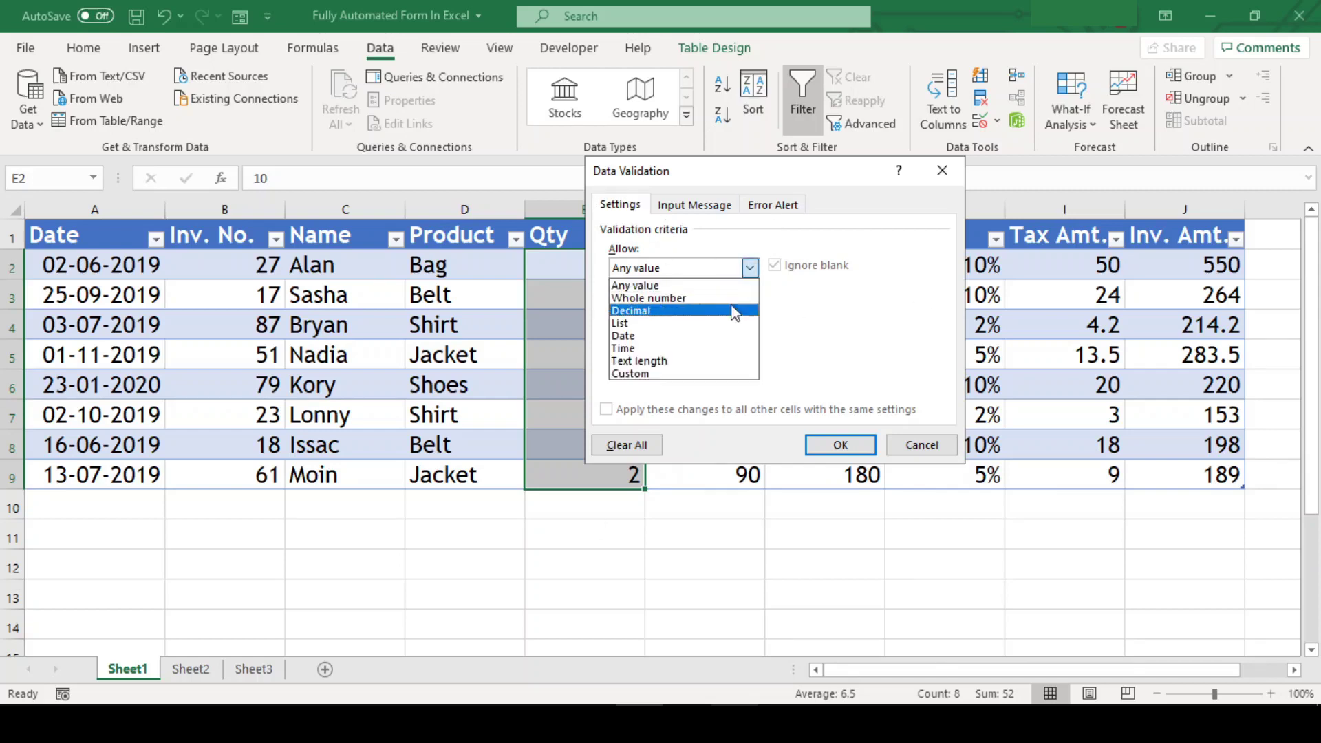
pyautogui.click(696, 298)
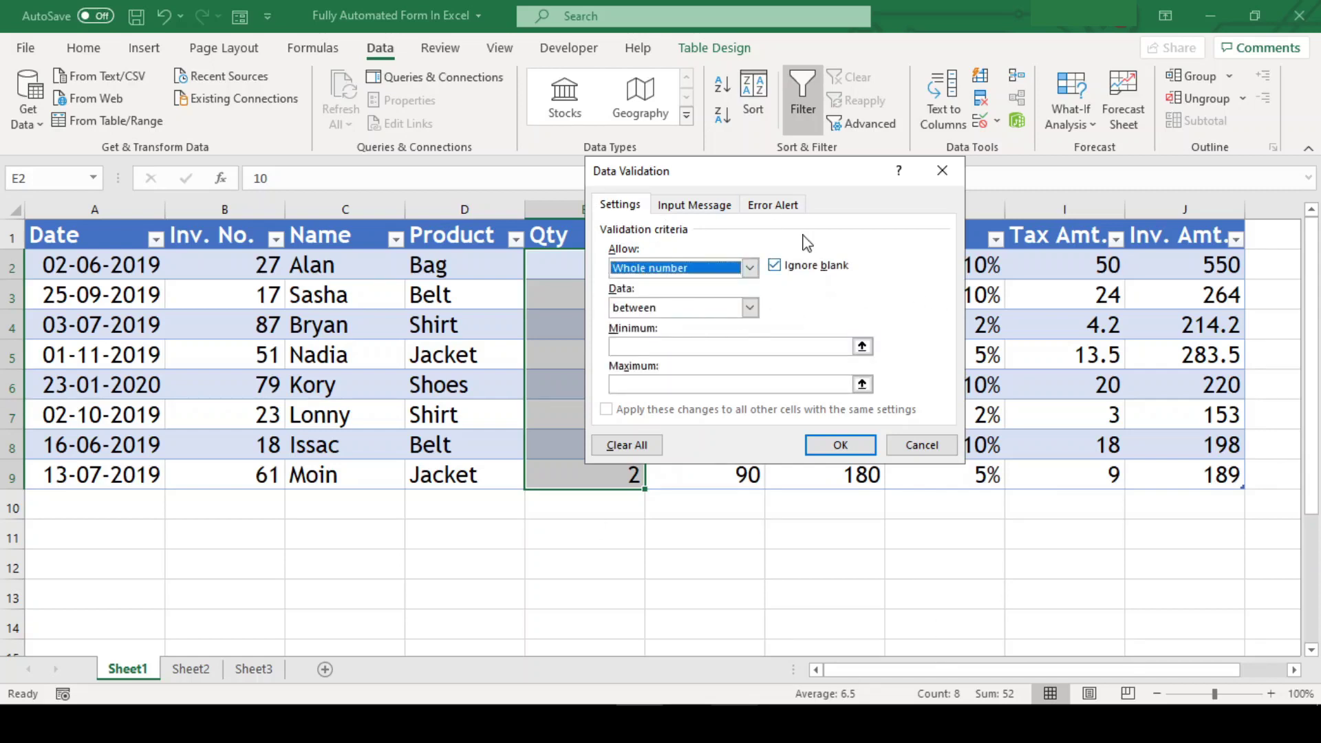
pyautogui.click(675, 345)
pyautogui.write('1')
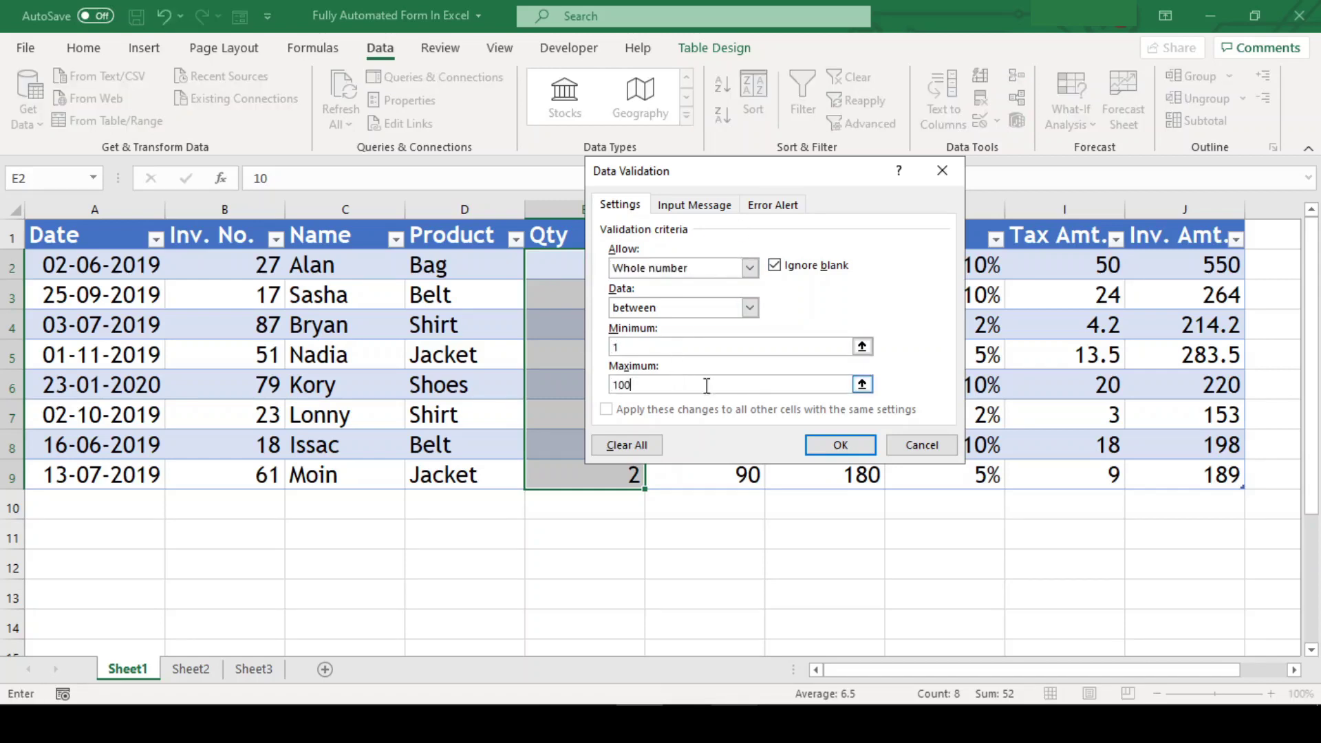
pyautogui.click(841, 445)
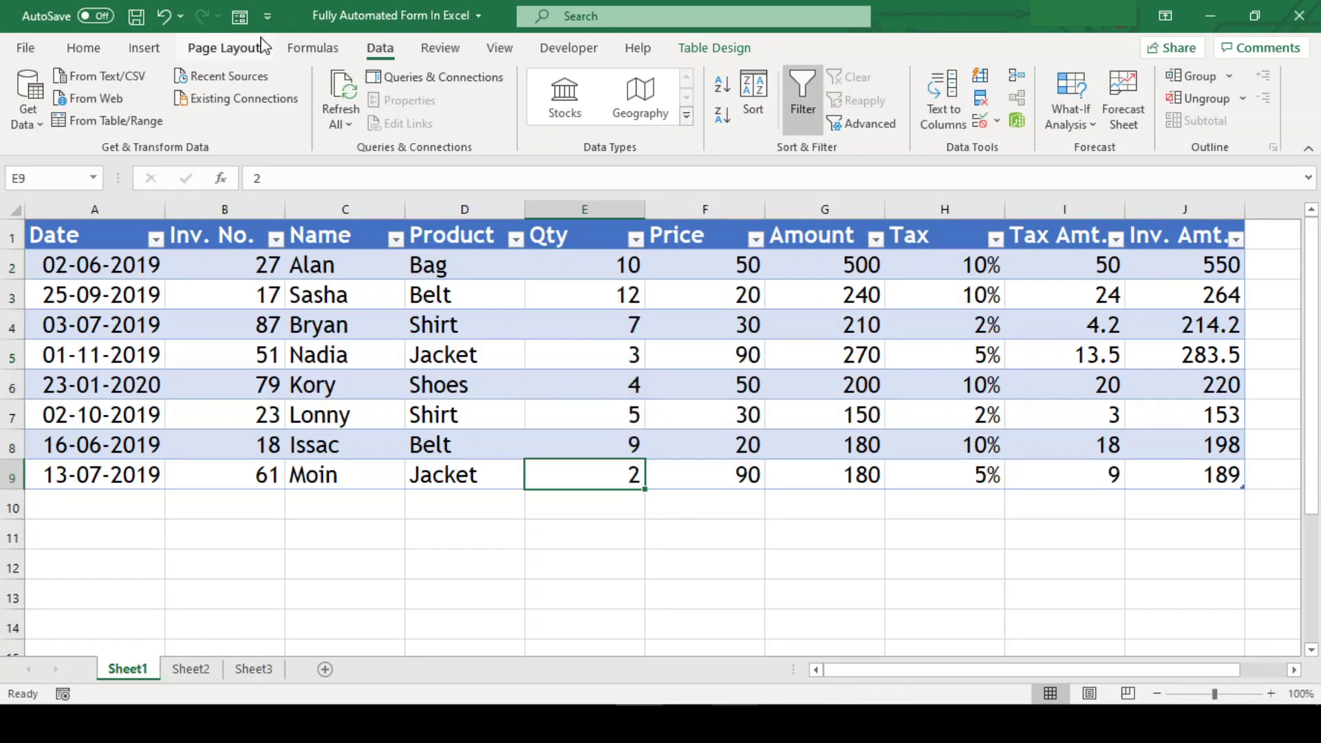
# Try to add a new record with the text safsd as its quantity through the data entry form, and close the form
pyautogui.click(241, 16)
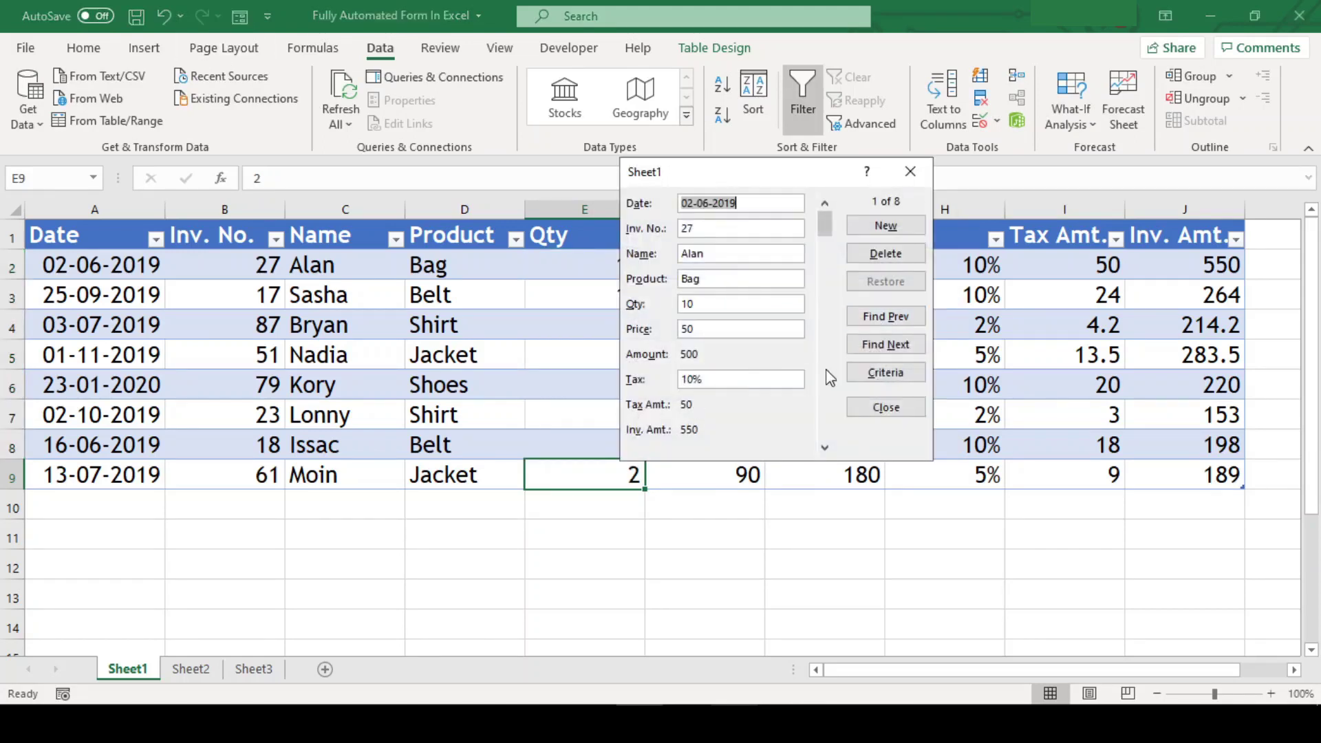
pyautogui.moveTo(826, 220); pyautogui.dragTo(825, 426)
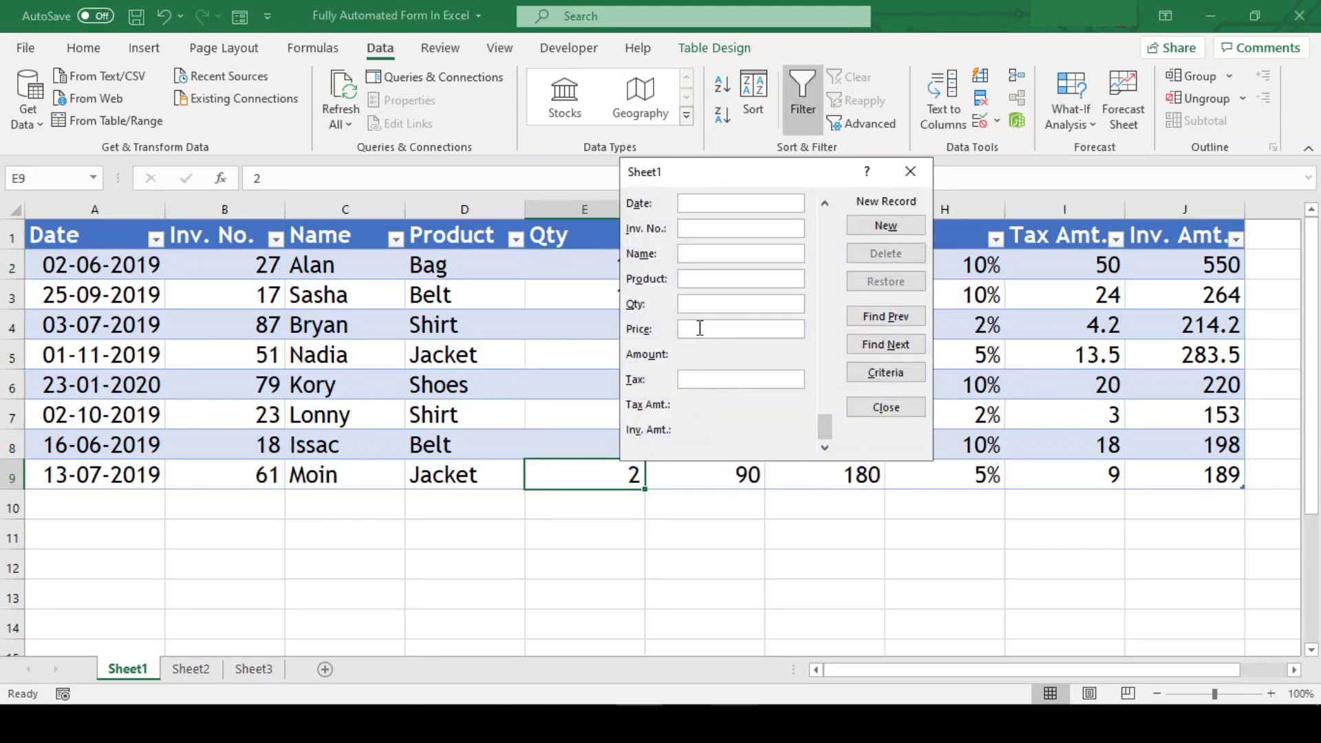
pyautogui.write('safsd')
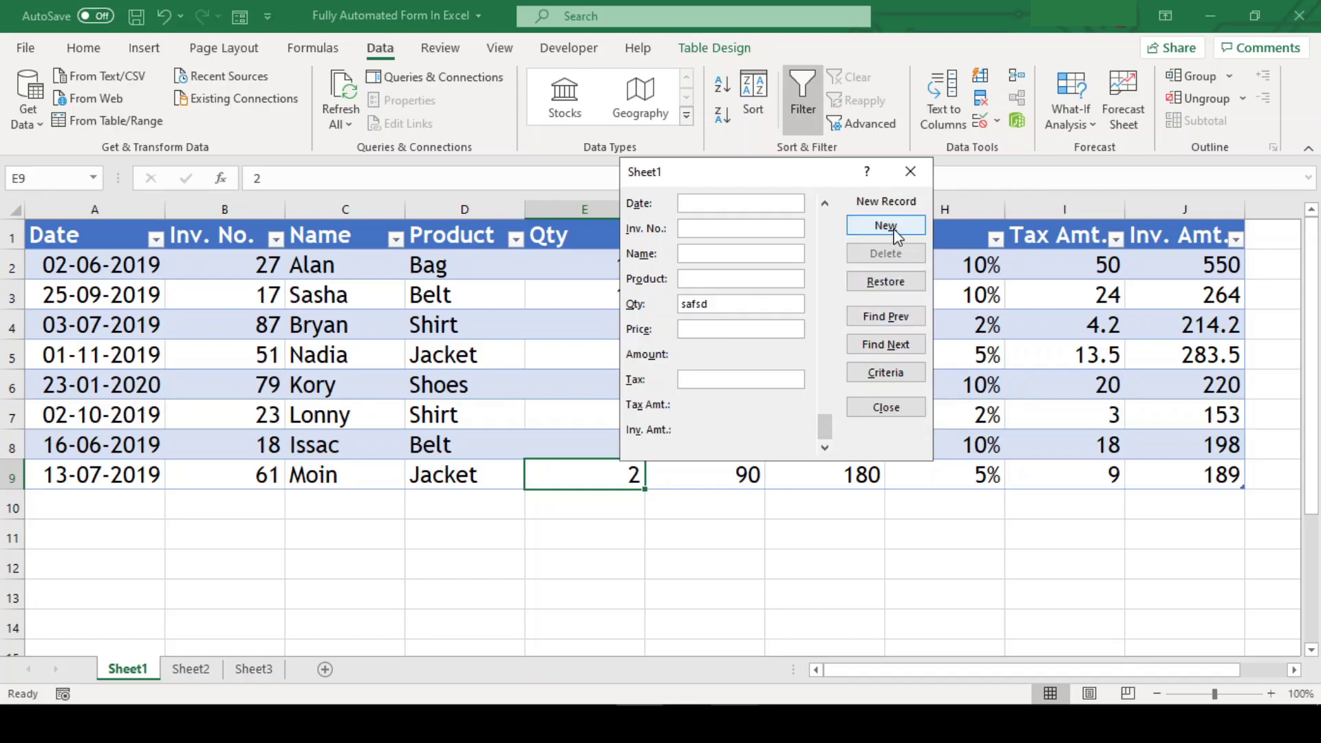
pyautogui.click(895, 234)
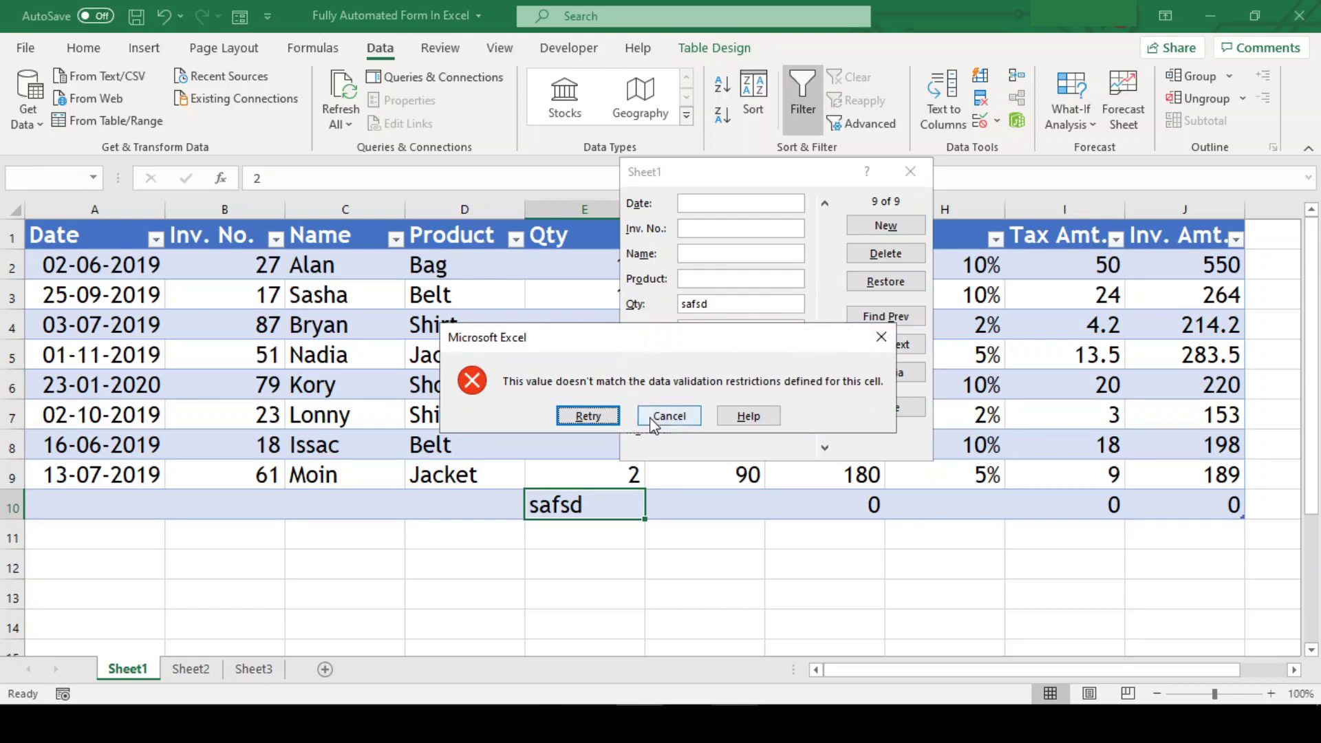
pyautogui.click(671, 418)
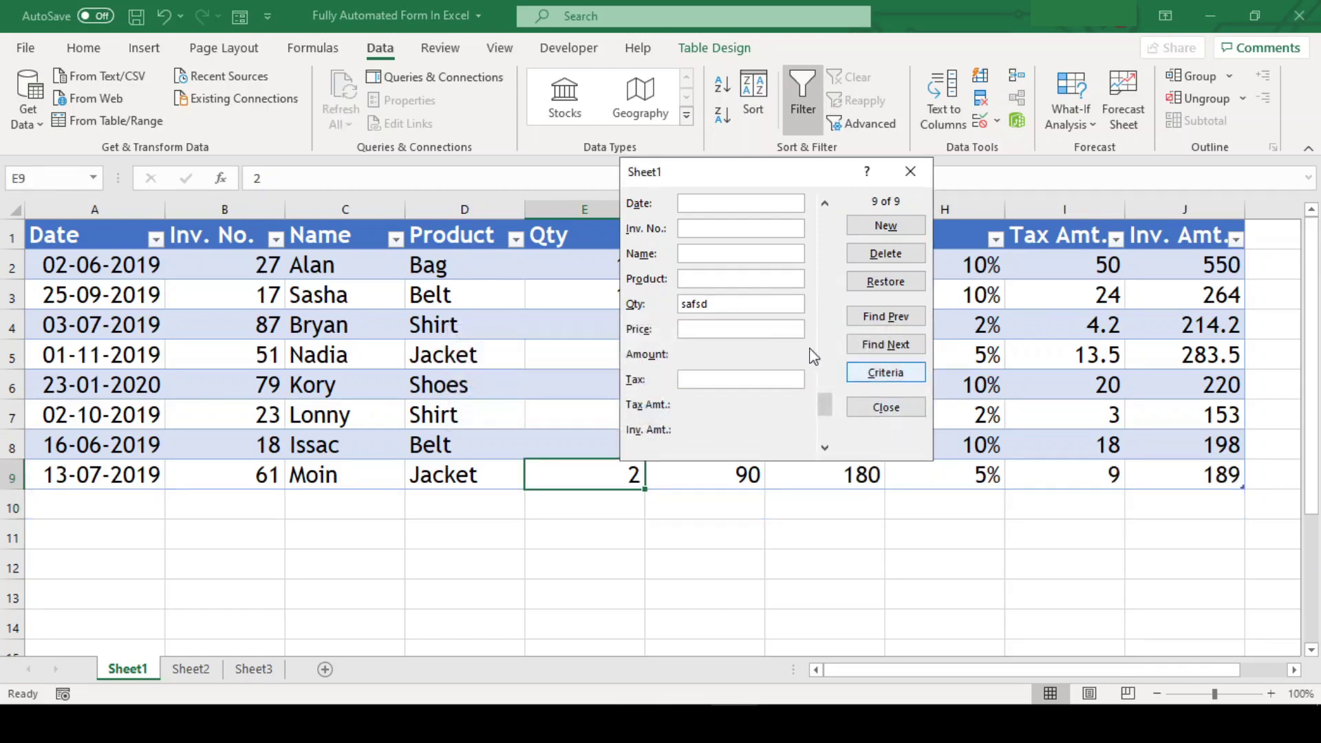
pyautogui.moveTo(751, 311); pyautogui.dragTo(651, 304)
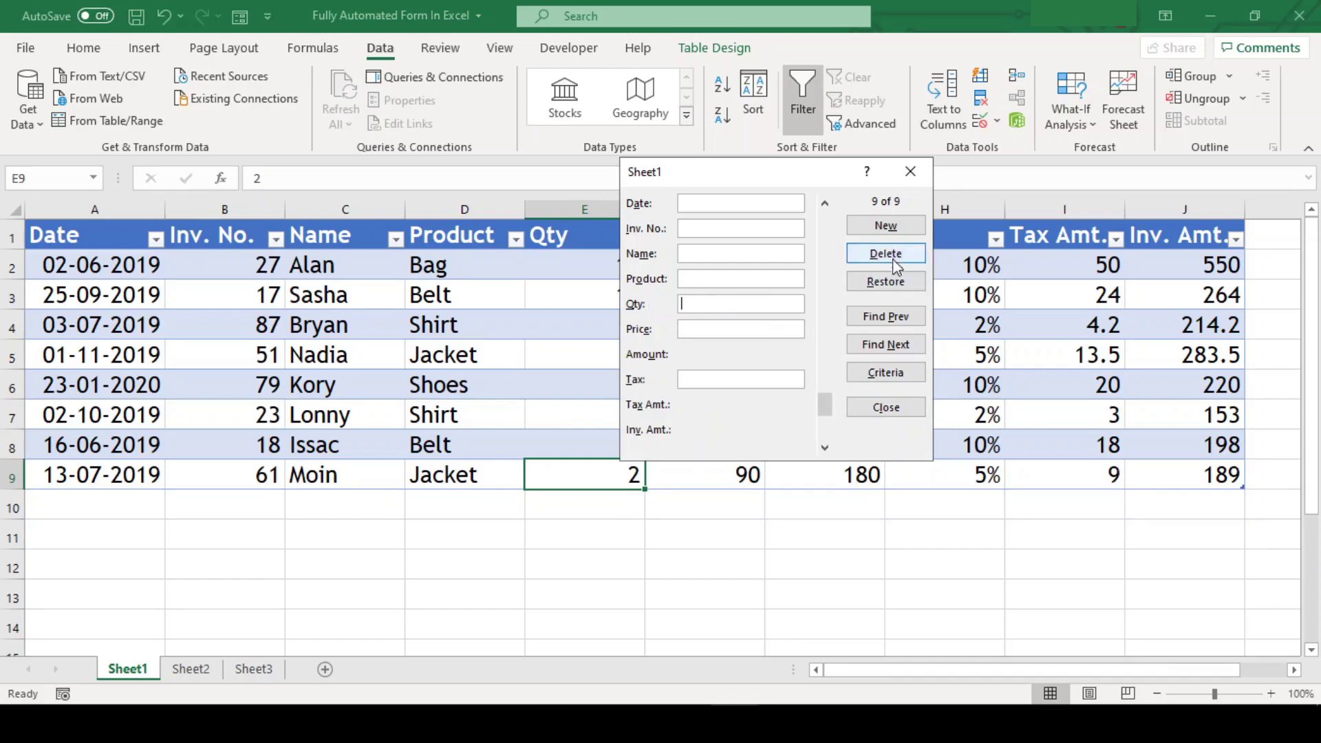
pyautogui.click(910, 172)
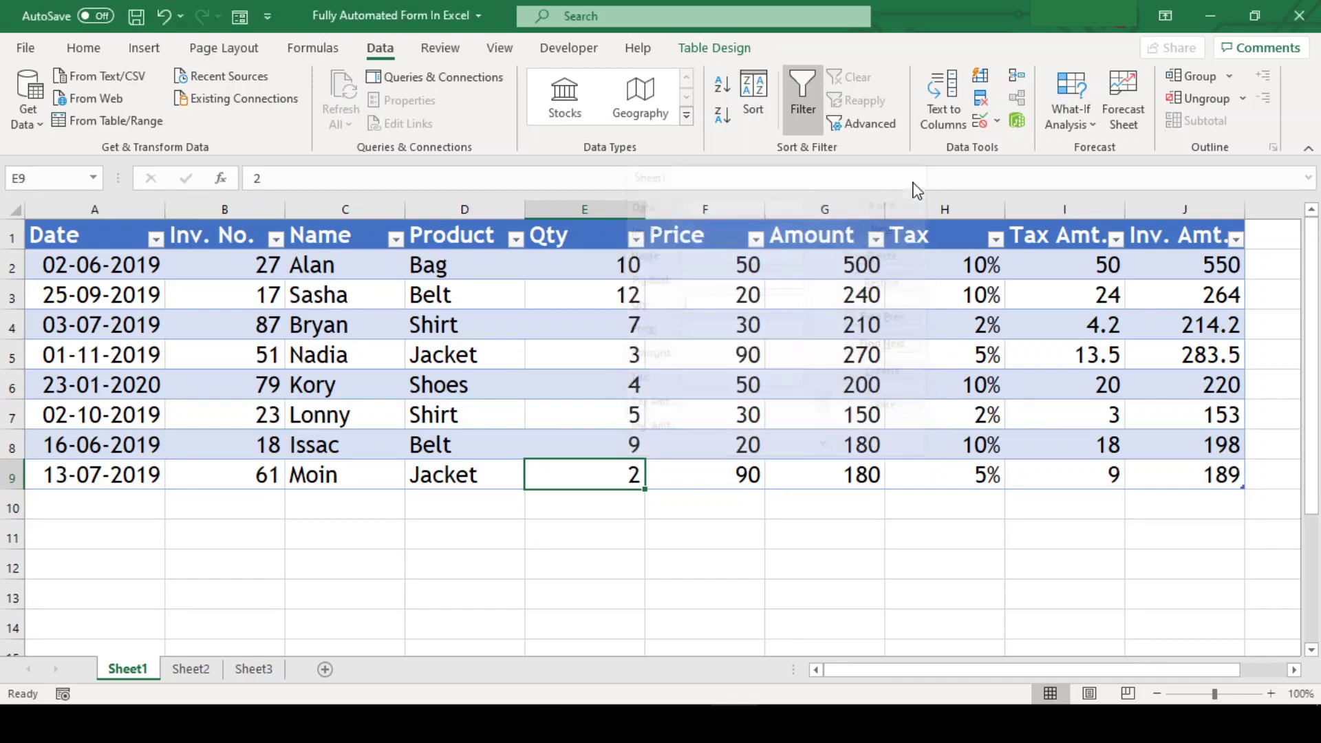
# Search the table's records in the data entry form using the Inv. Amt. criterion >250
pyautogui.click(619, 362)
pyautogui.click(240, 20)
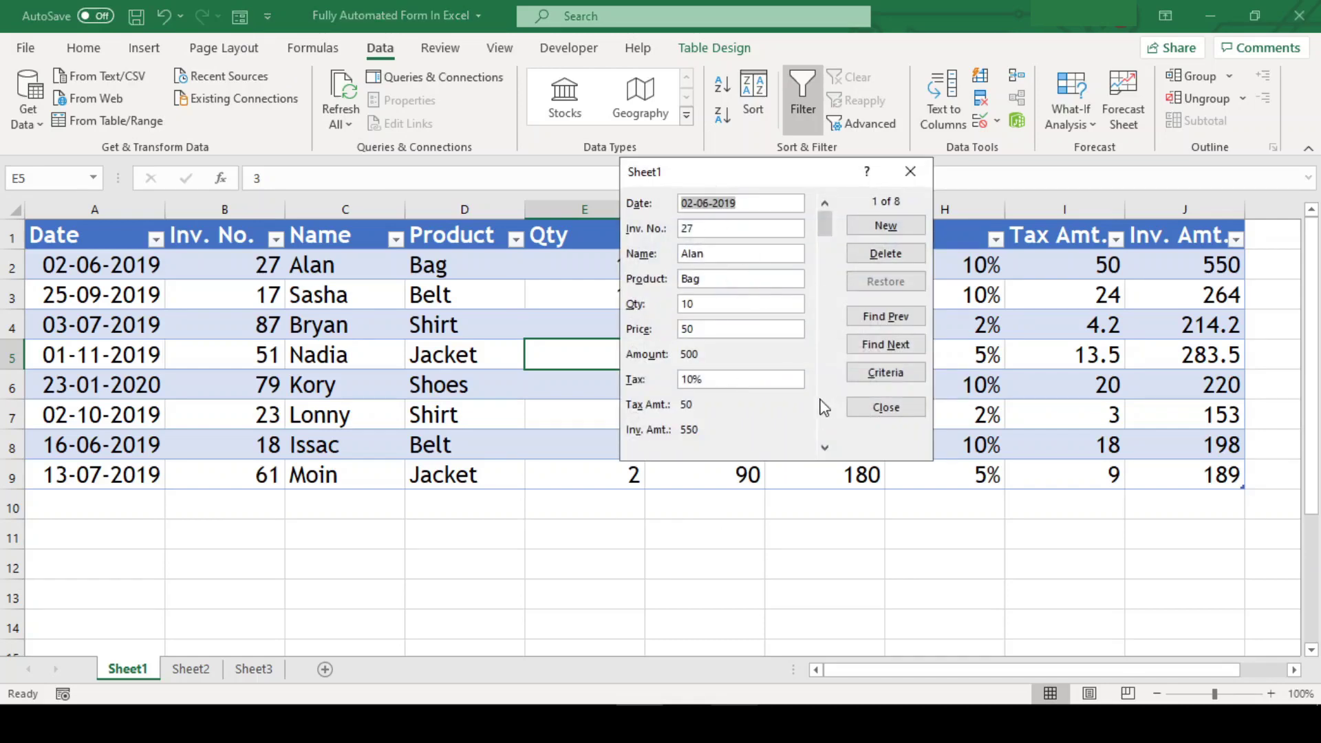
pyautogui.click(902, 382)
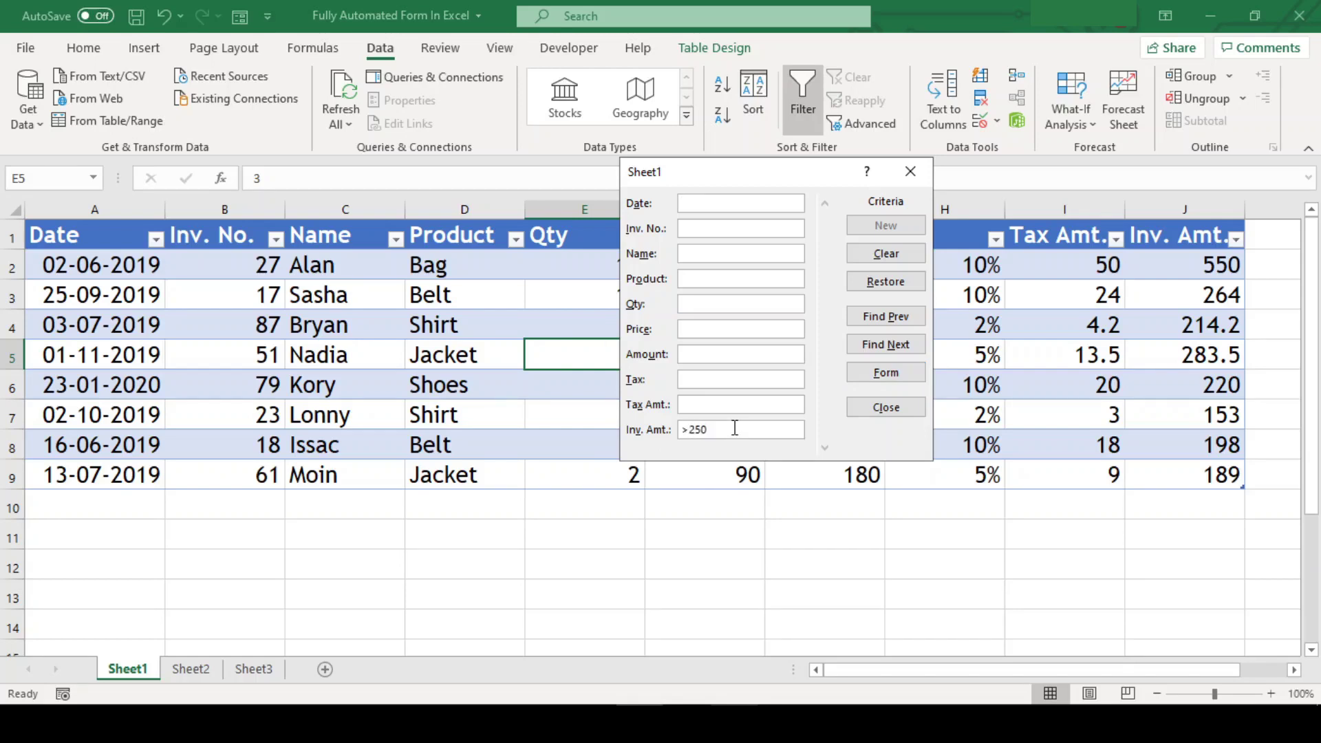
pyautogui.press('Return')
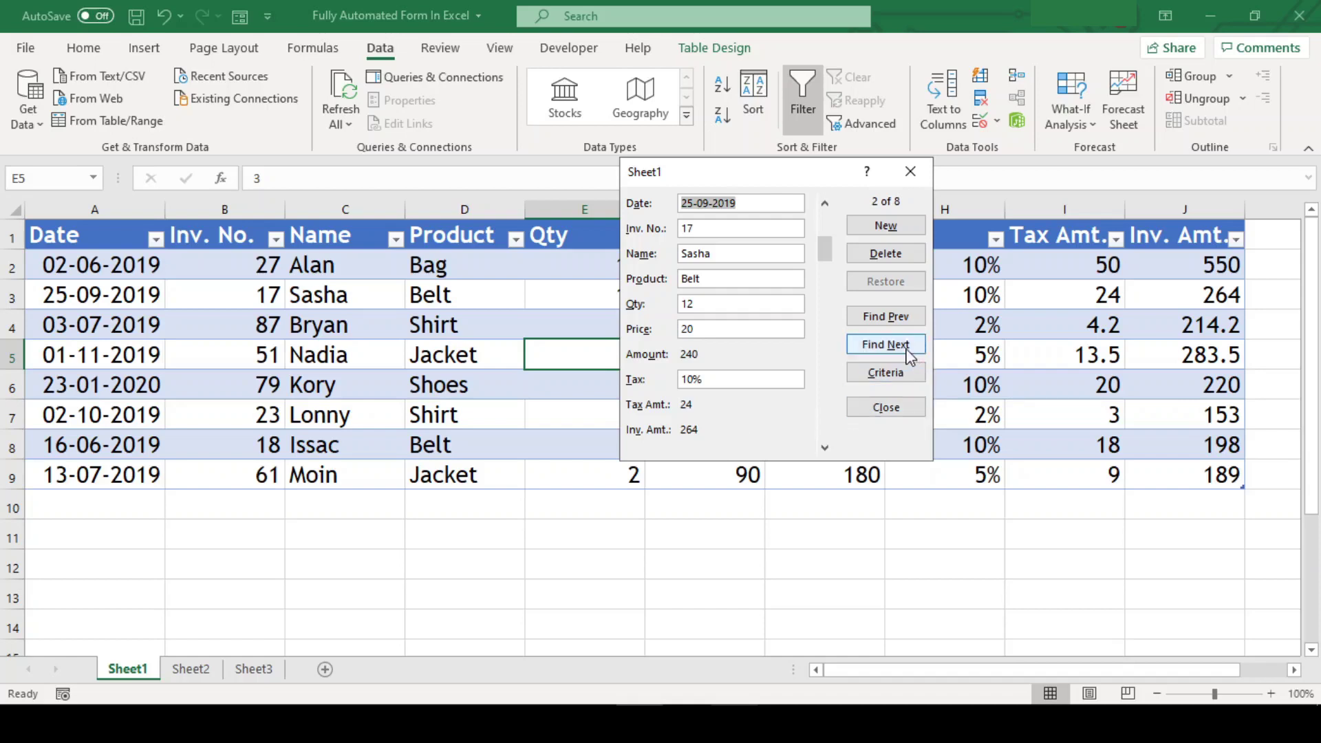
# Step forward and back through the records that match the invoice amount criterion
pyautogui.click(896, 318)
pyautogui.click(902, 349)
pyautogui.click(902, 348)
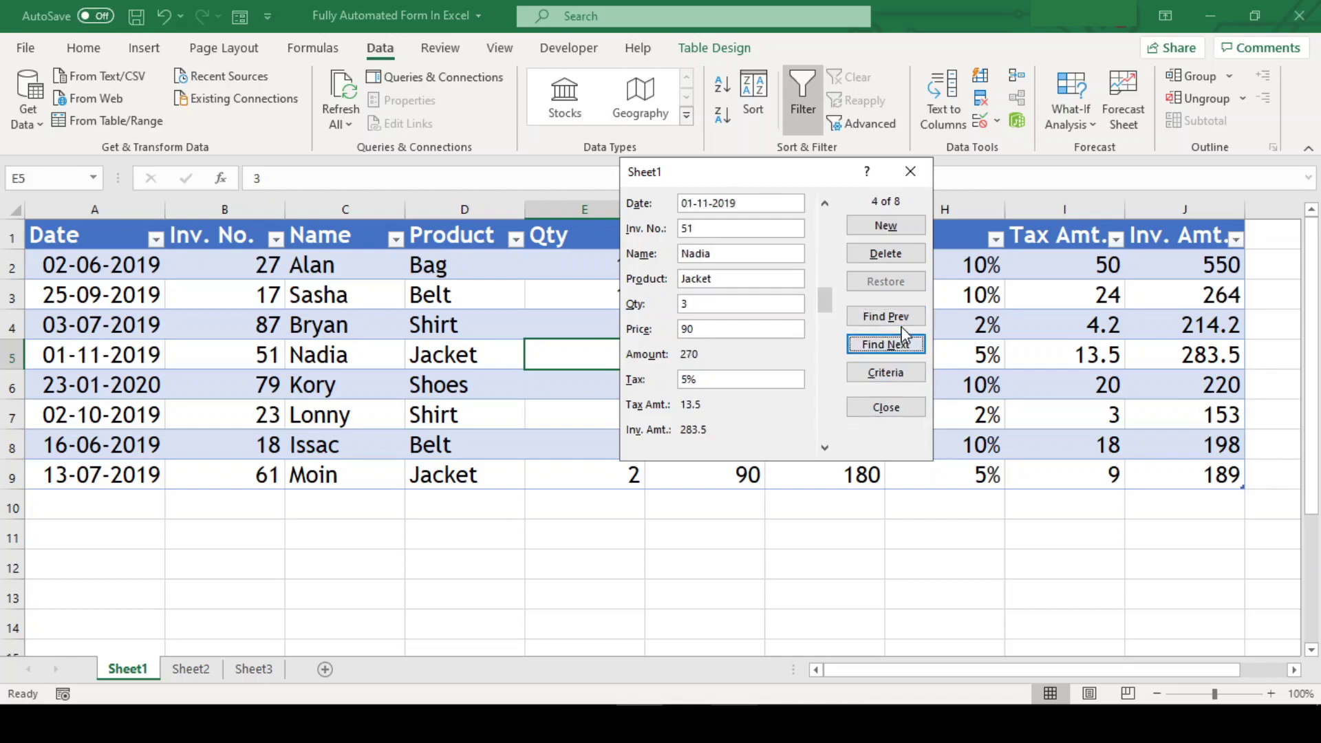
pyautogui.click(903, 318)
pyautogui.click(901, 322)
pyautogui.click(910, 351)
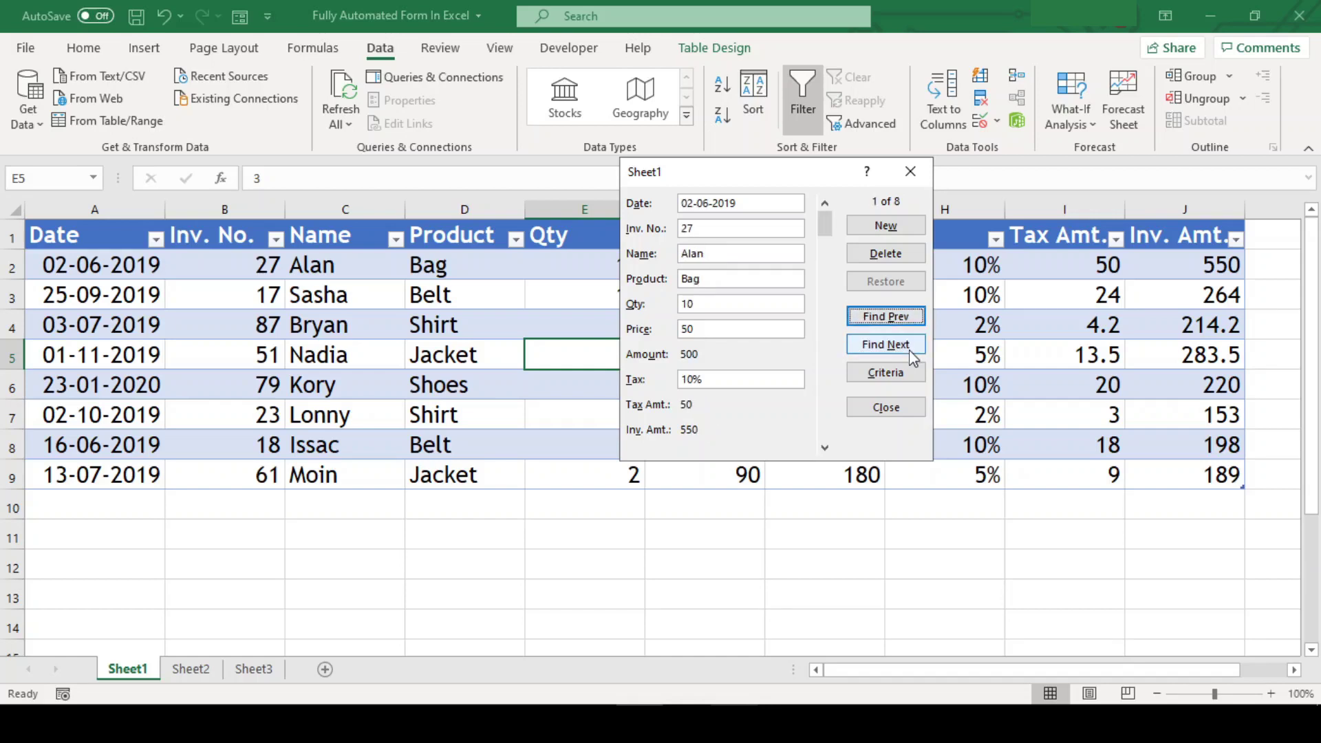
pyautogui.click(911, 349)
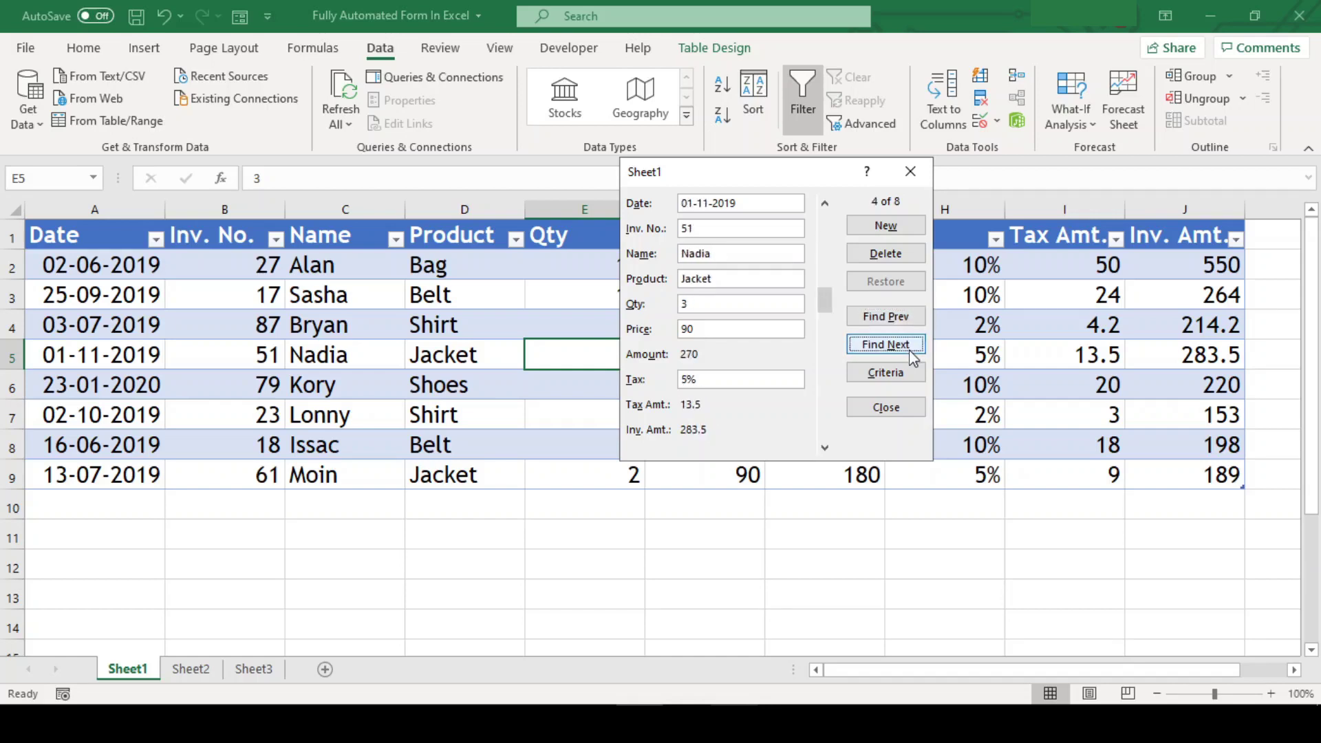
# Go to a blank new record in the form and place the cursor in its Date field
pyautogui.moveTo(828, 300); pyautogui.dragTo(839, 444)
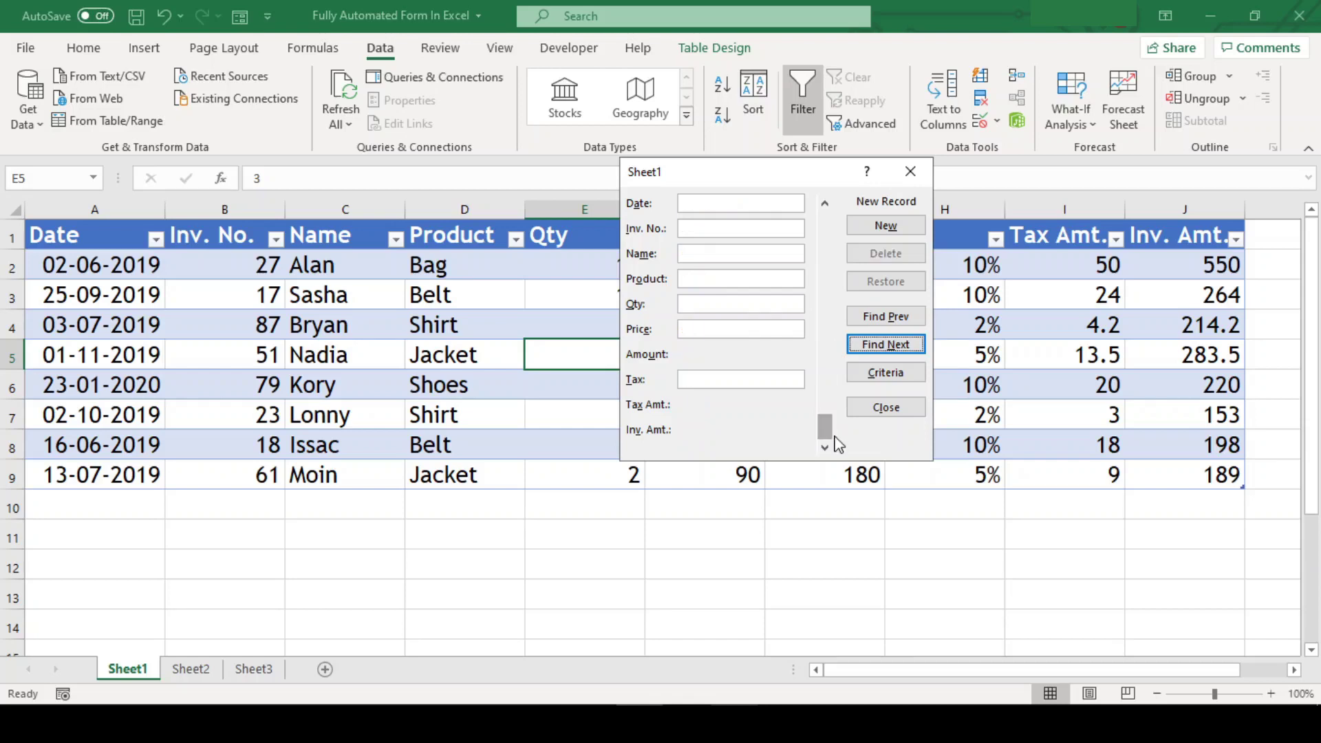
pyautogui.click(707, 204)
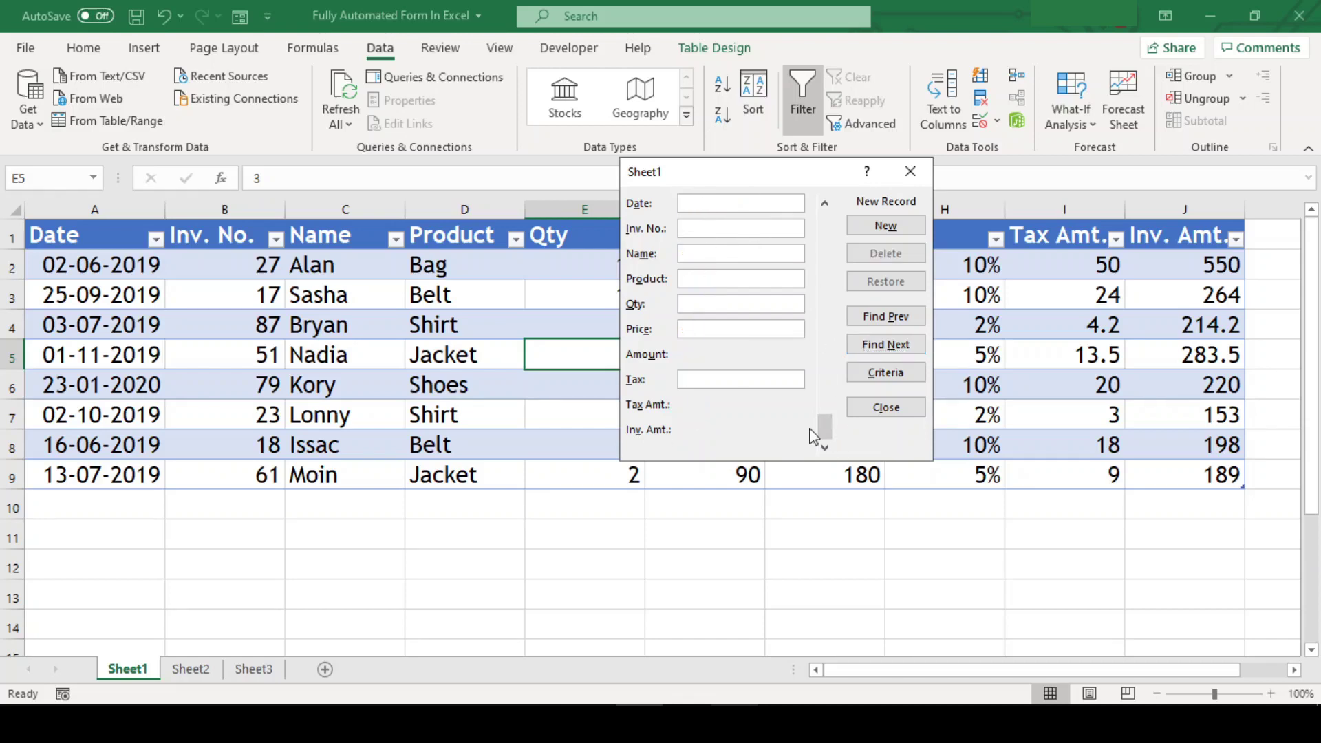